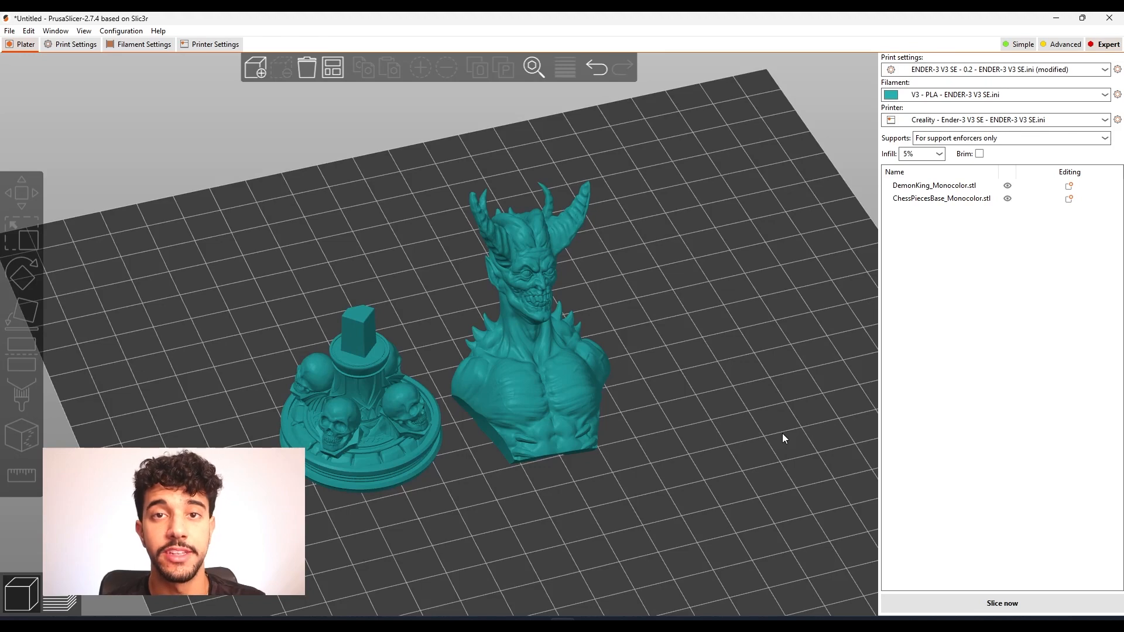
Examine the demon bust and the skull base on the print bed from several angles.
mouse_move(724, 449)
left_mouse_down()
mouse_move(761, 452)
mouse_move(736, 452)
left_mouse_up()
scroll(678, 377, "up", 5)
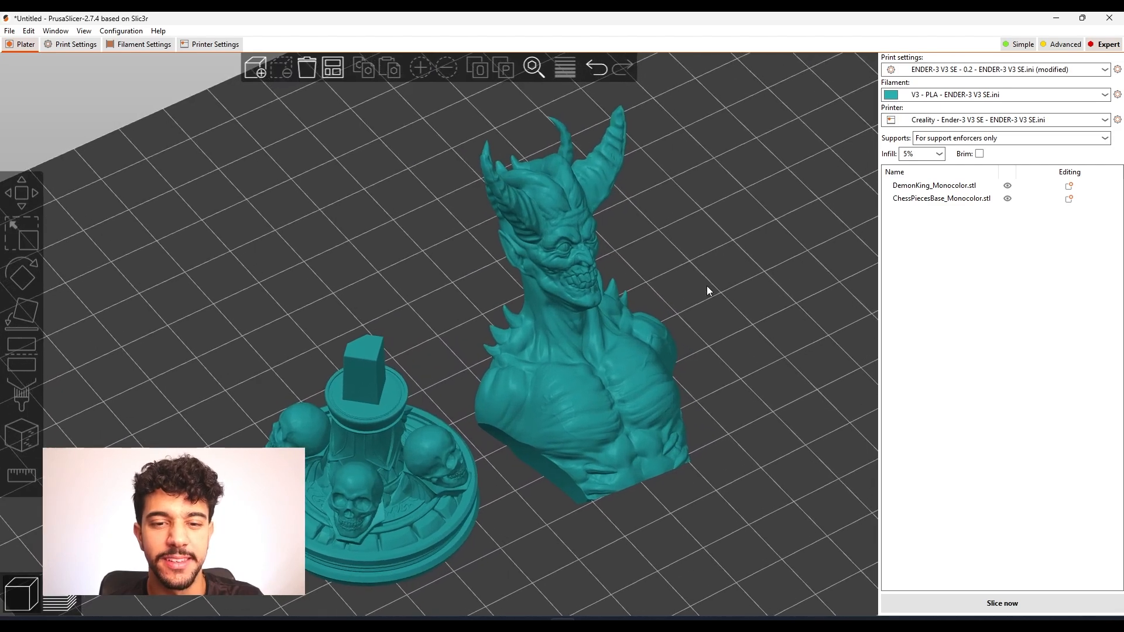
left_click_drag(715, 283, 702, 295)
scroll(781, 318, "down", 6)
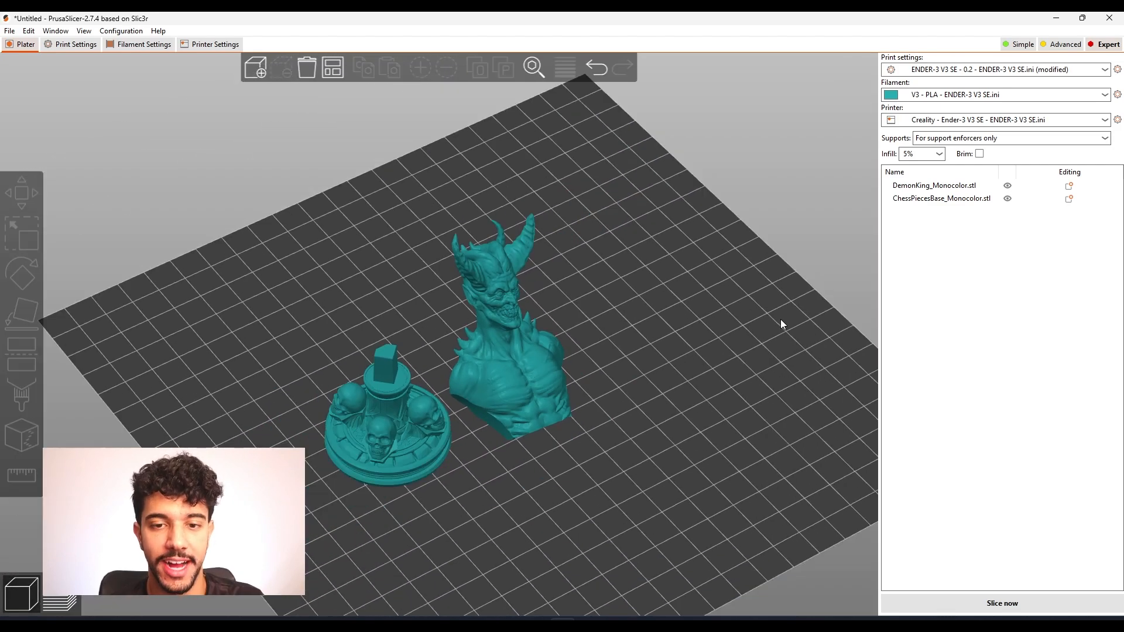
scroll(586, 346, "up", 2)
left_click_drag(583, 350, 646, 346)
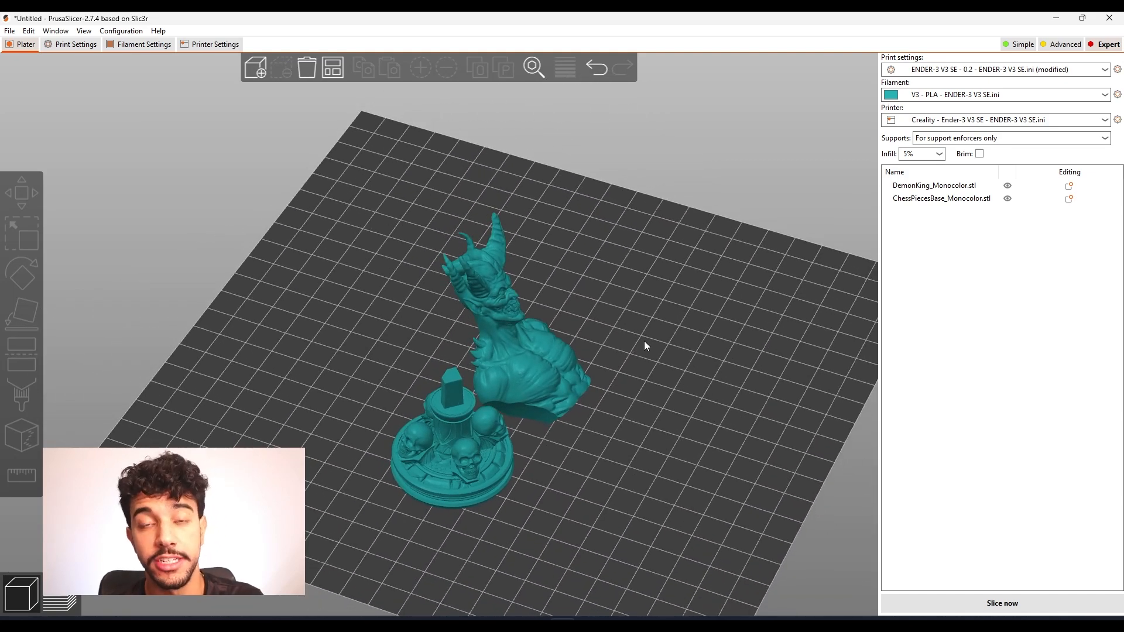
scroll(650, 323, "up", 4)
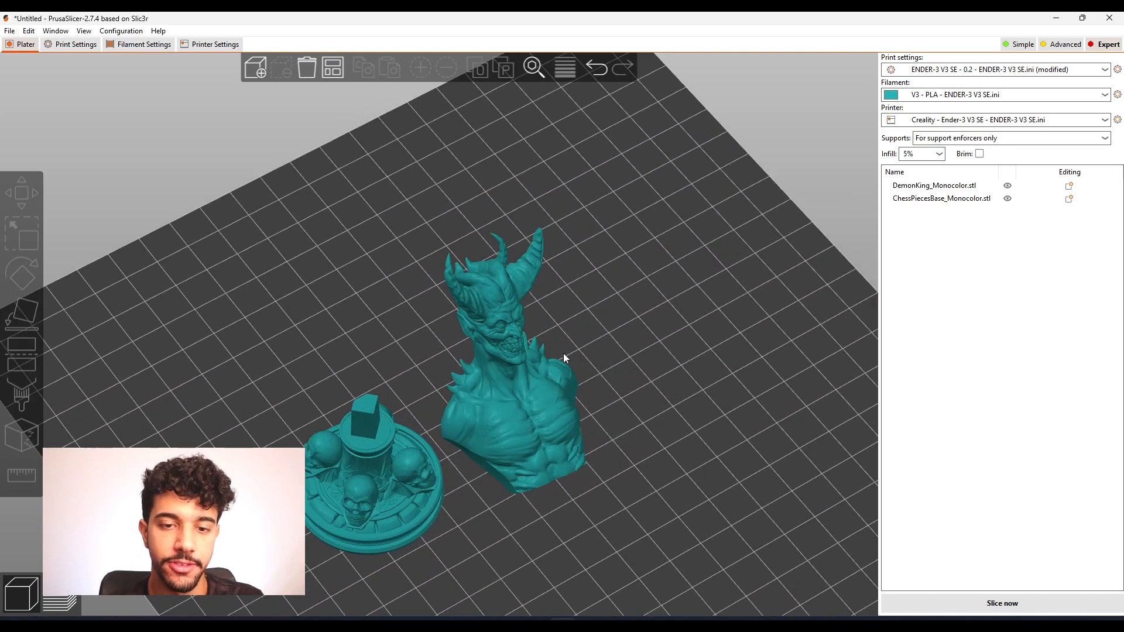
scroll(614, 316, "up", 3)
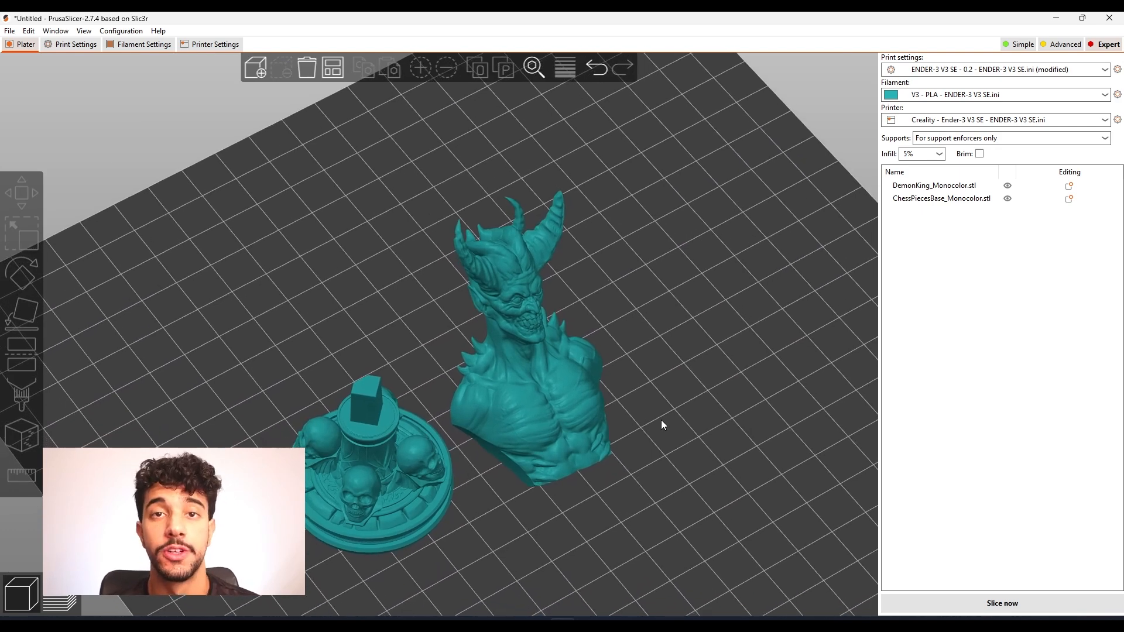
left_click_drag(698, 433, 755, 419)
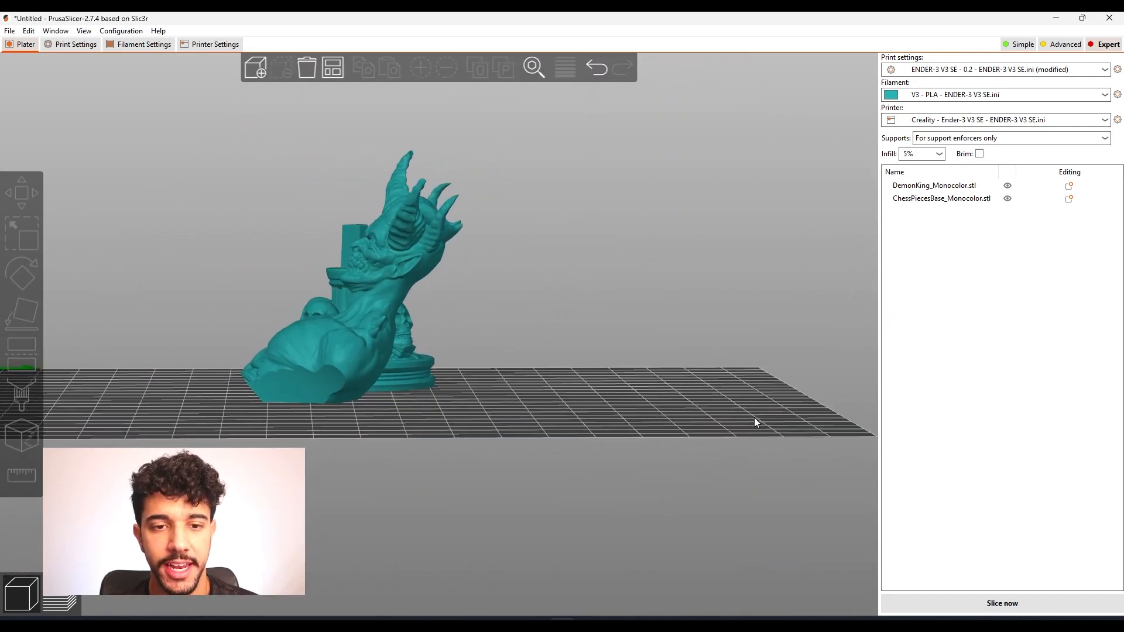
left_click_drag(521, 414, 615, 382)
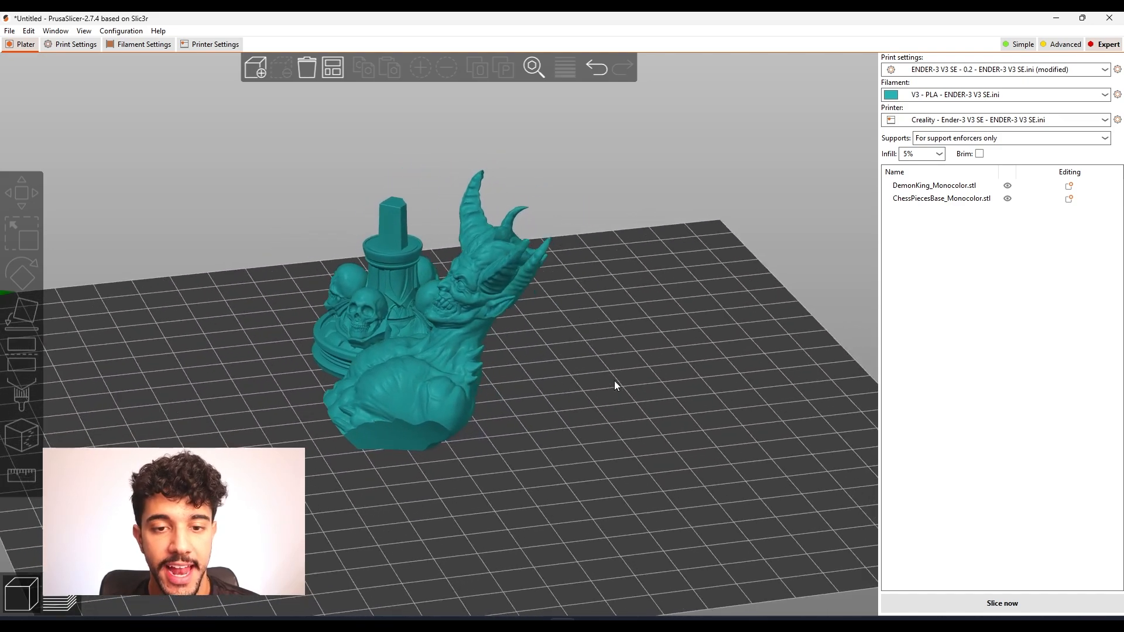
left_click_drag(660, 351, 527, 383)
Set the layer height to 0.14 mm and the infill density to 15% in the print settings.
left_click(68, 48)
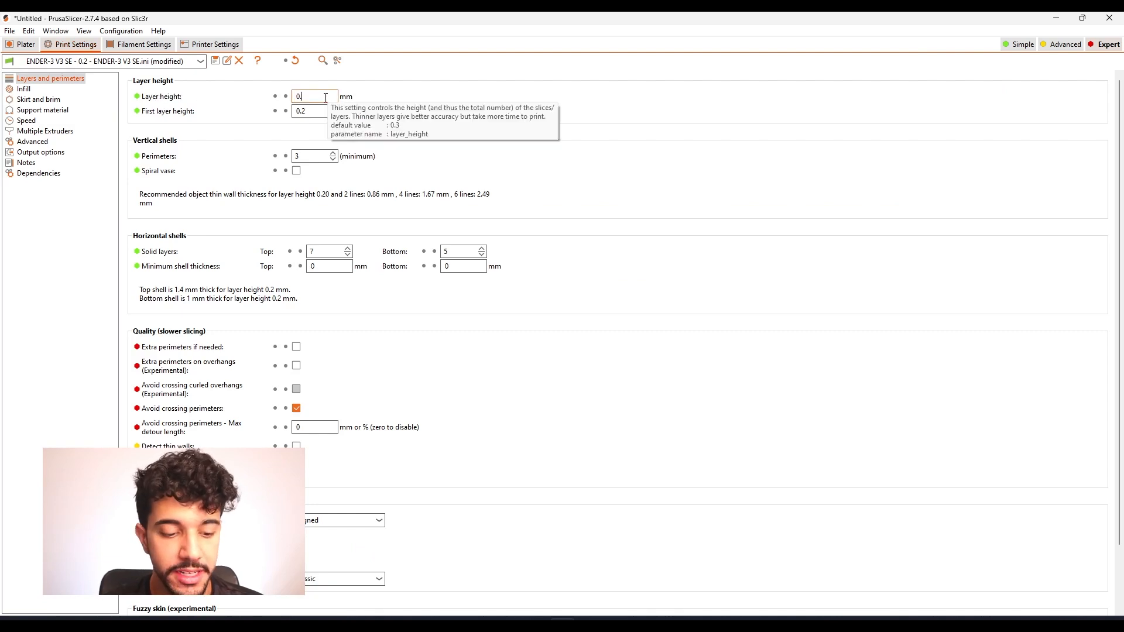
type("4")
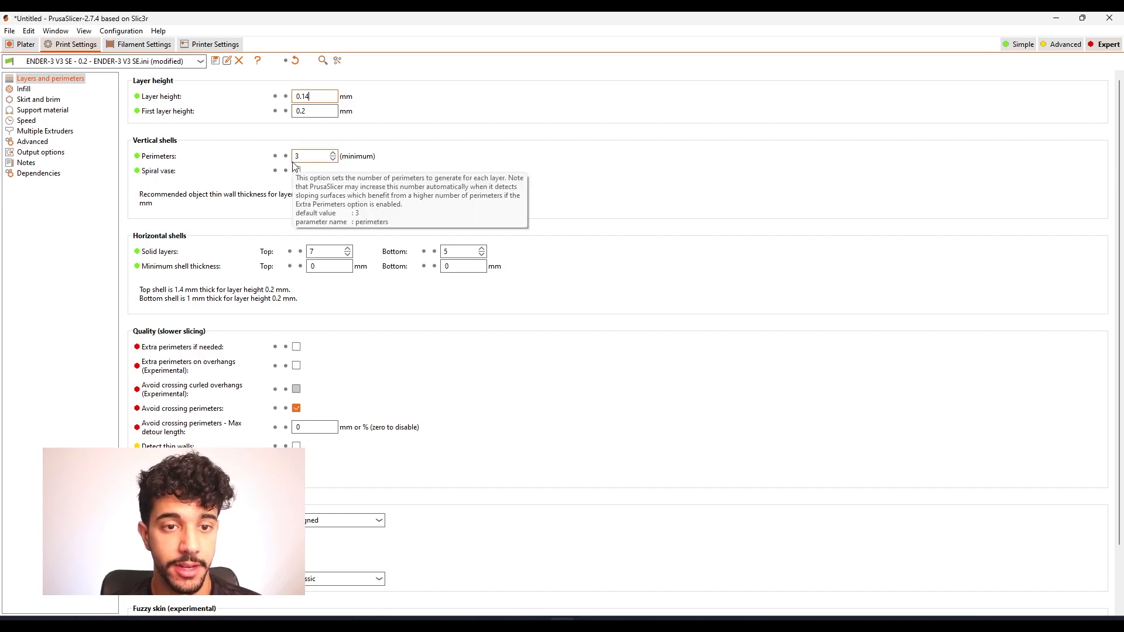
left_click(24, 88)
left_click(297, 96)
type("15")
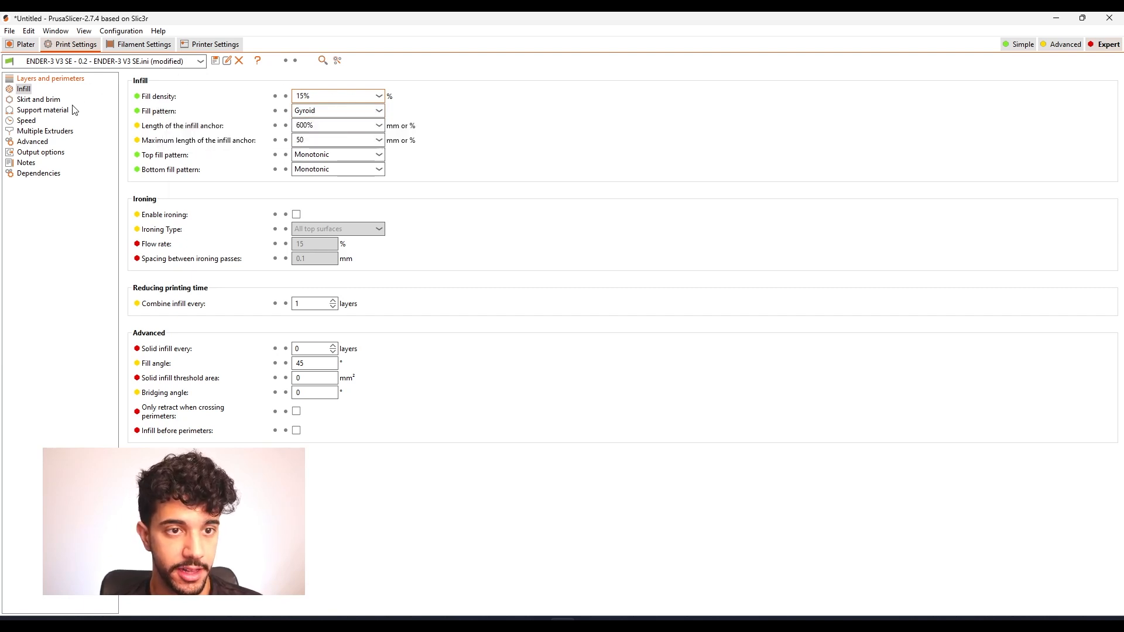
Review the skirt and brim settings and inspect the undersides of the demon bust and the skull base for bed contact.
left_click(41, 101)
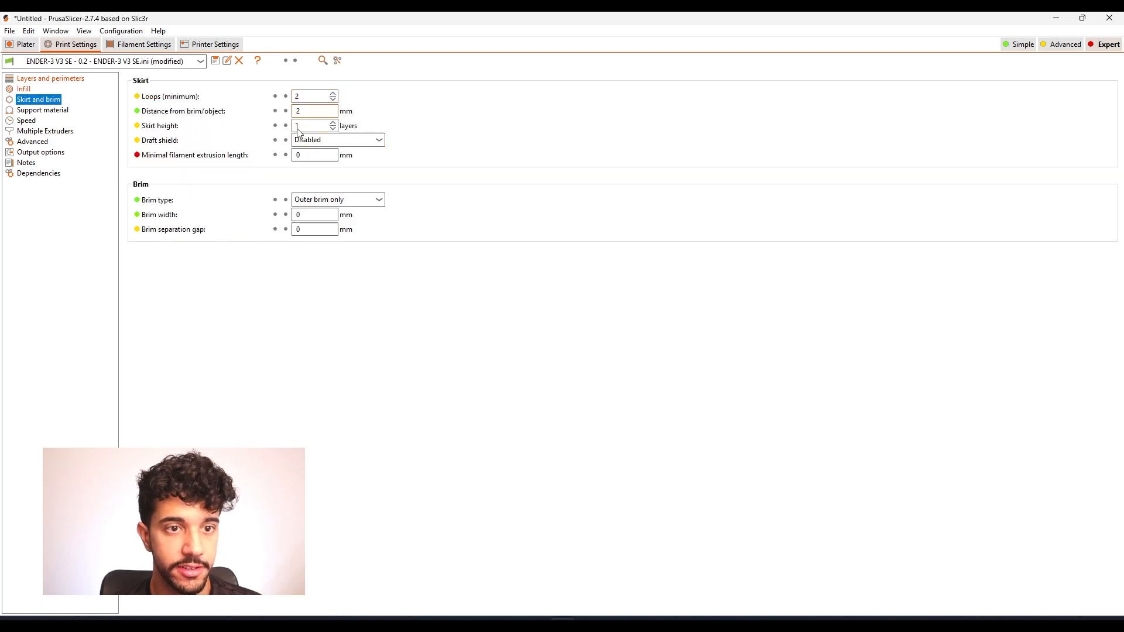
left_click(23, 50)
left_click_drag(654, 449, 642, 364)
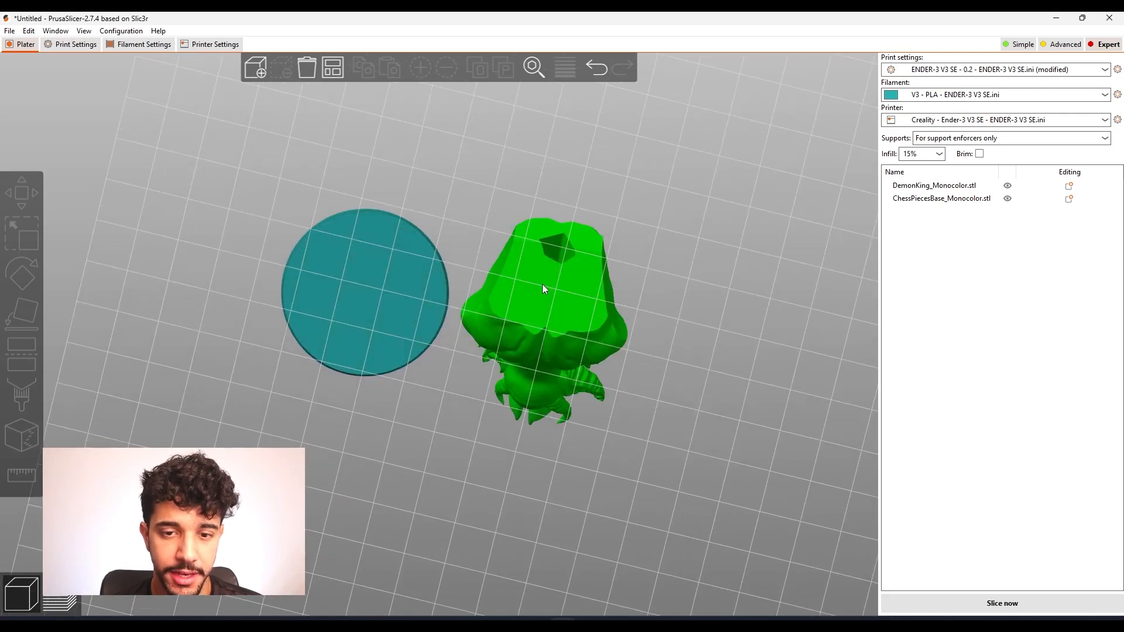
left_click(518, 291)
left_click_drag(619, 202, 631, 297)
left_click(379, 440)
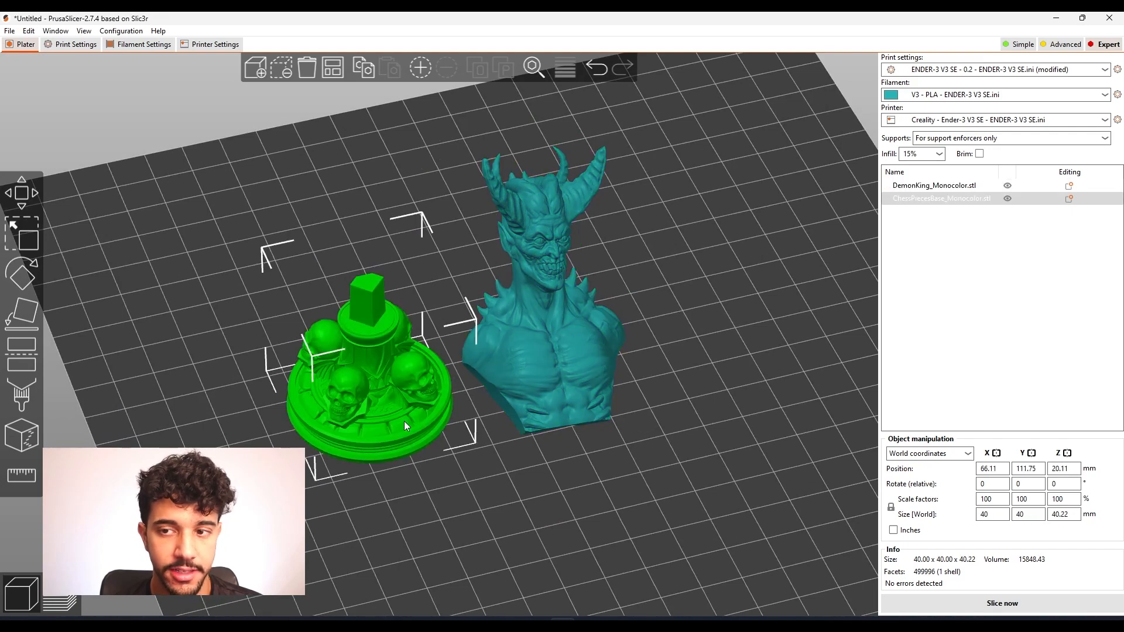
left_click_drag(602, 510, 653, 380)
left_click_drag(682, 263, 716, 352)
left_click(518, 290)
left_click_drag(621, 287, 743, 277)
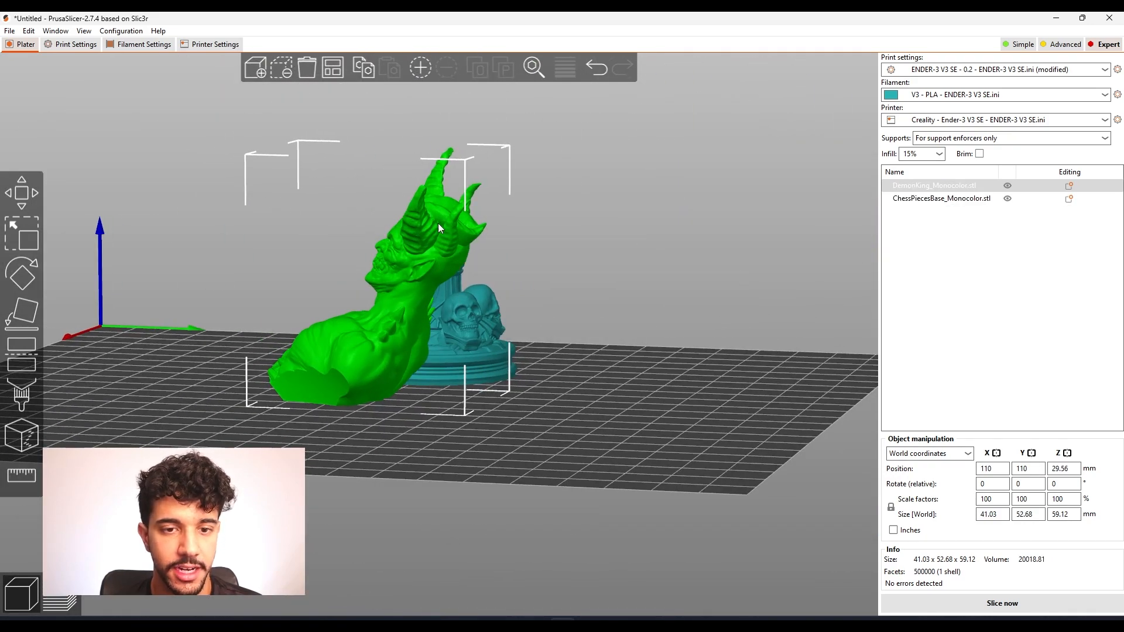
left_click_drag(422, 430, 351, 294)
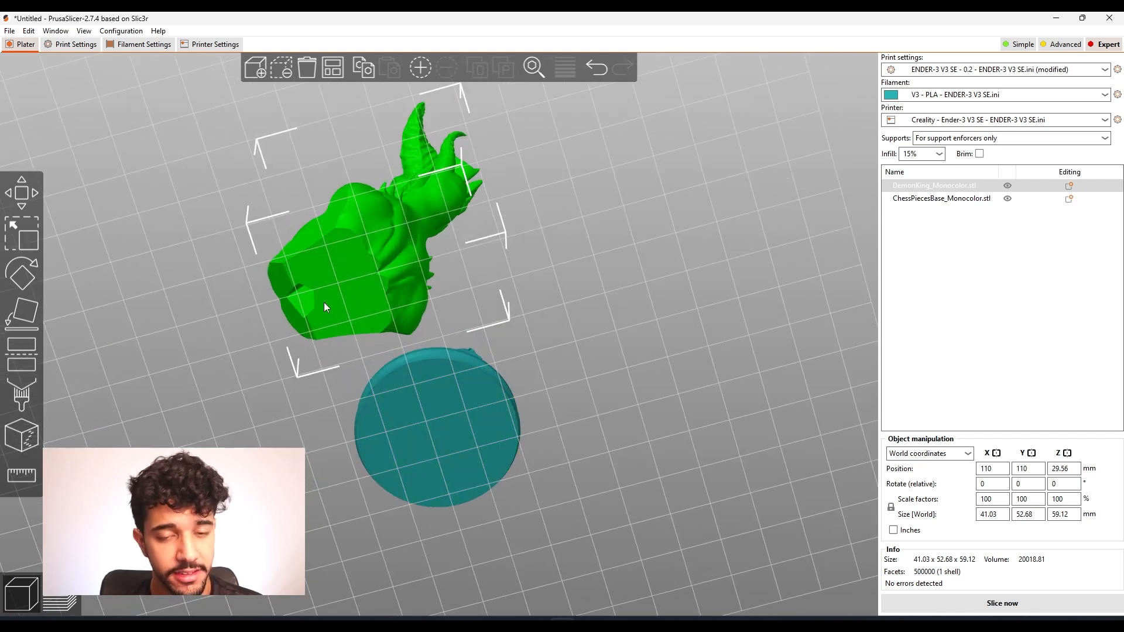
left_click_drag(631, 193, 642, 261)
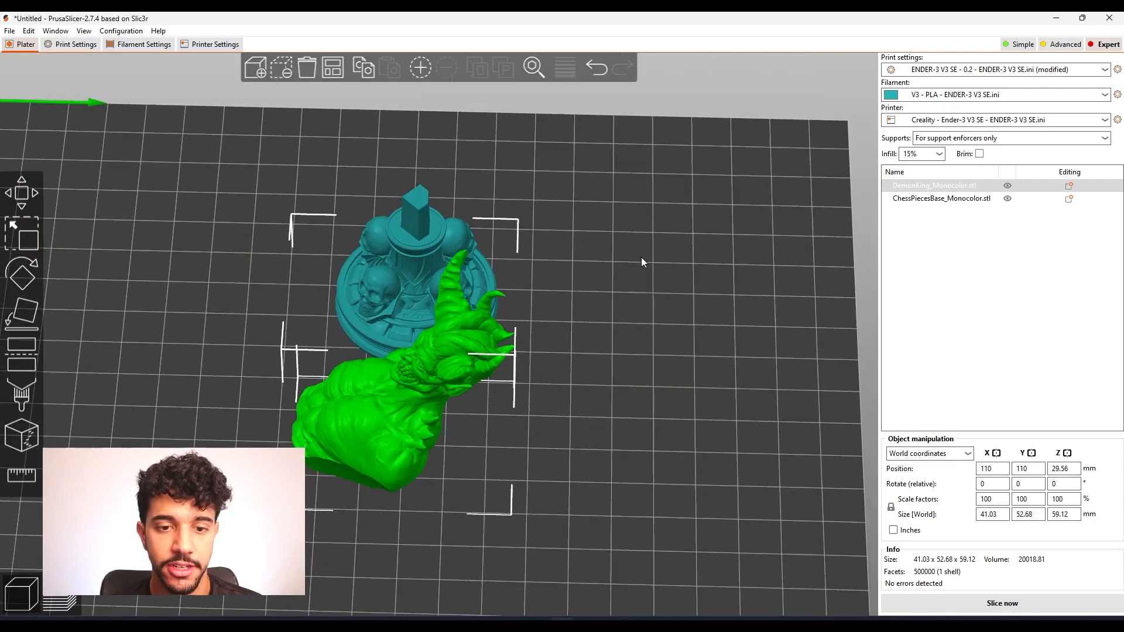
Add object-specific brim type and brim width settings to DemonKing_Monocolor.stl, using Outer brim only with a 4 mm width.
right_click(972, 189)
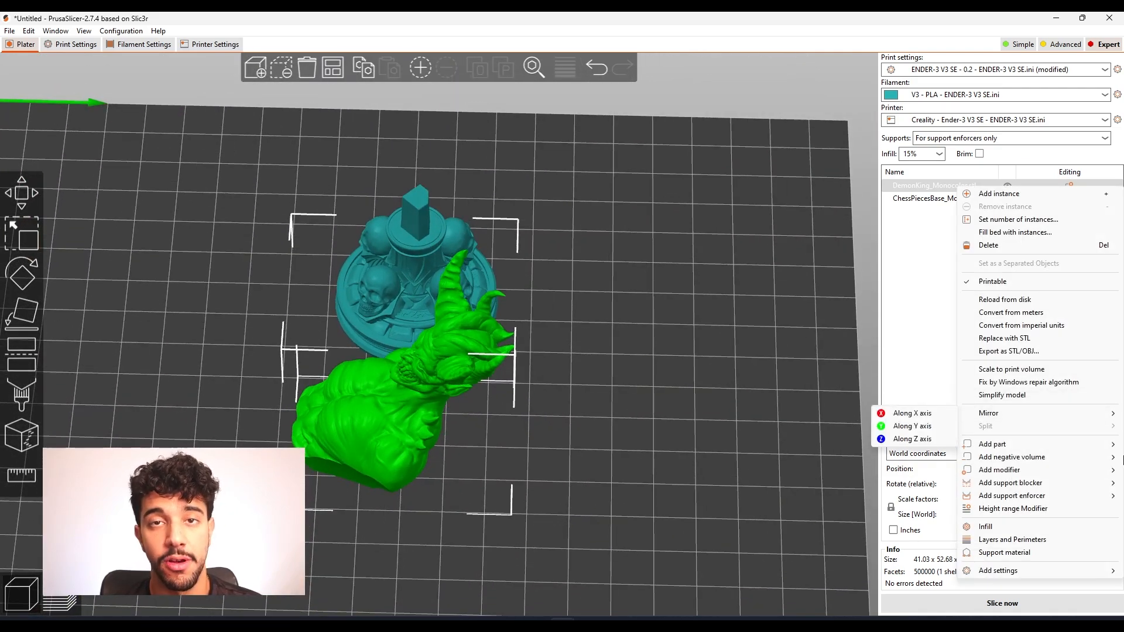
mouse_move(1022, 571)
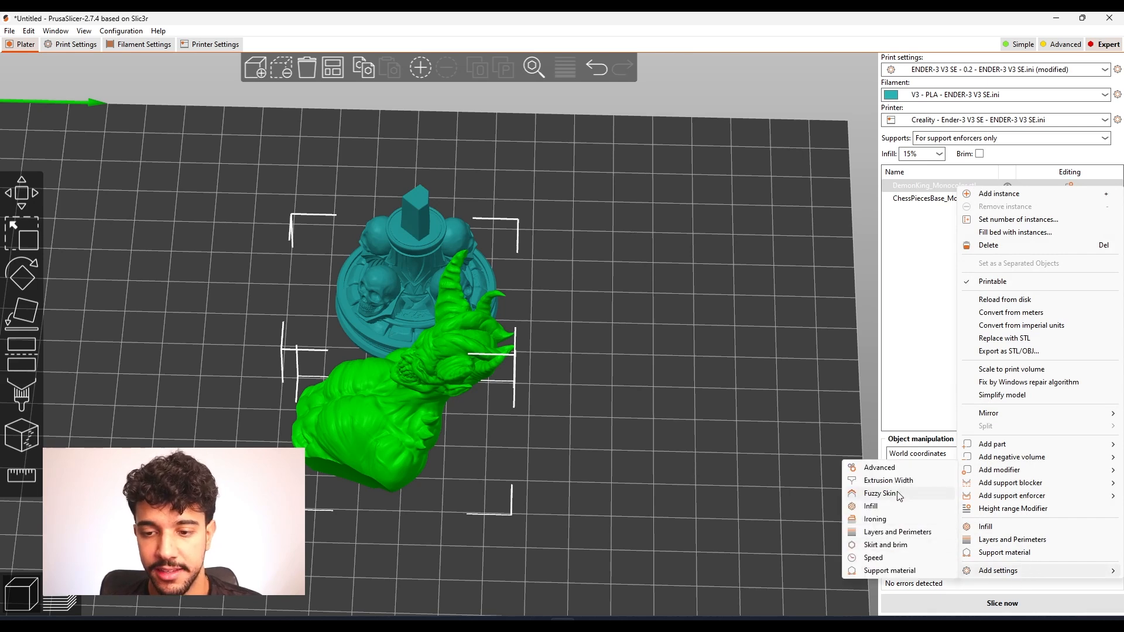
left_click(912, 547)
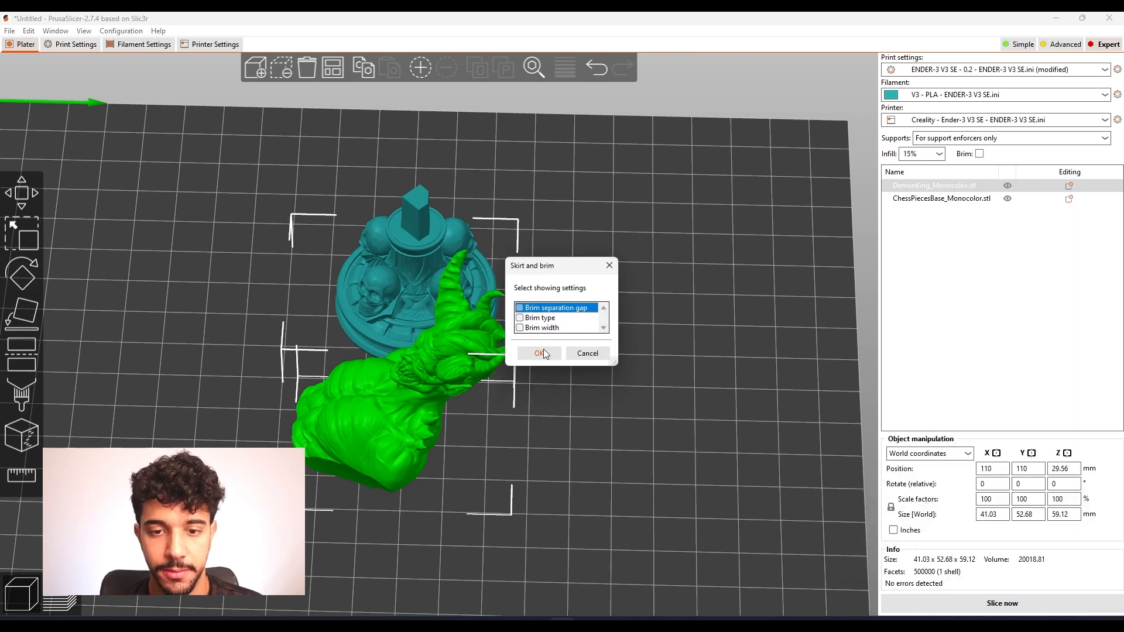
left_click(520, 318)
left_click(519, 328)
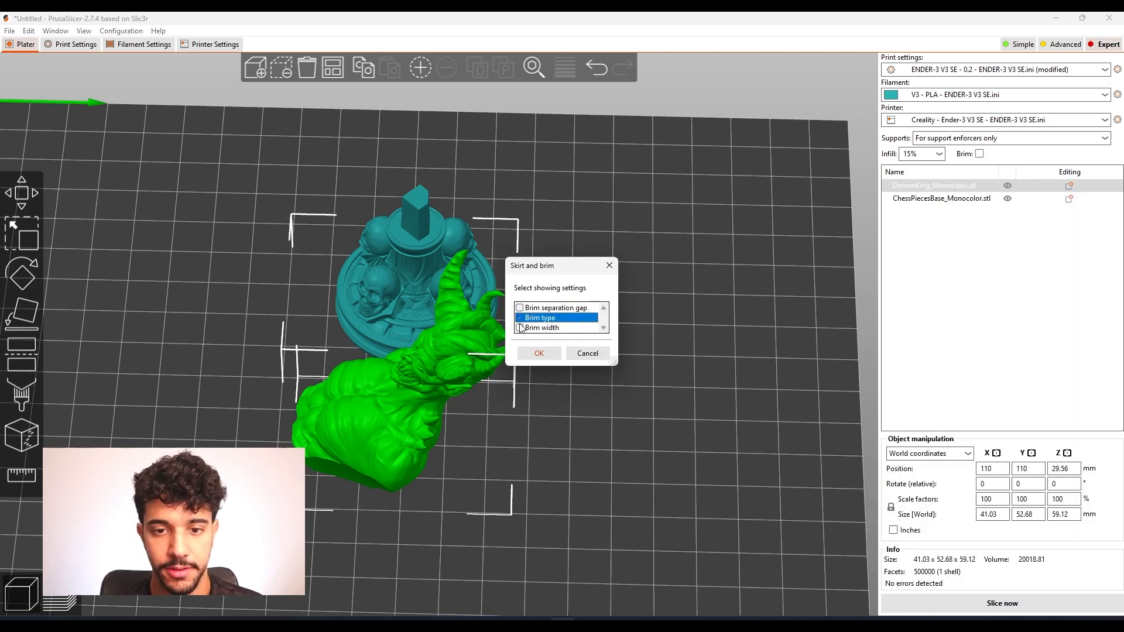
left_click(538, 353)
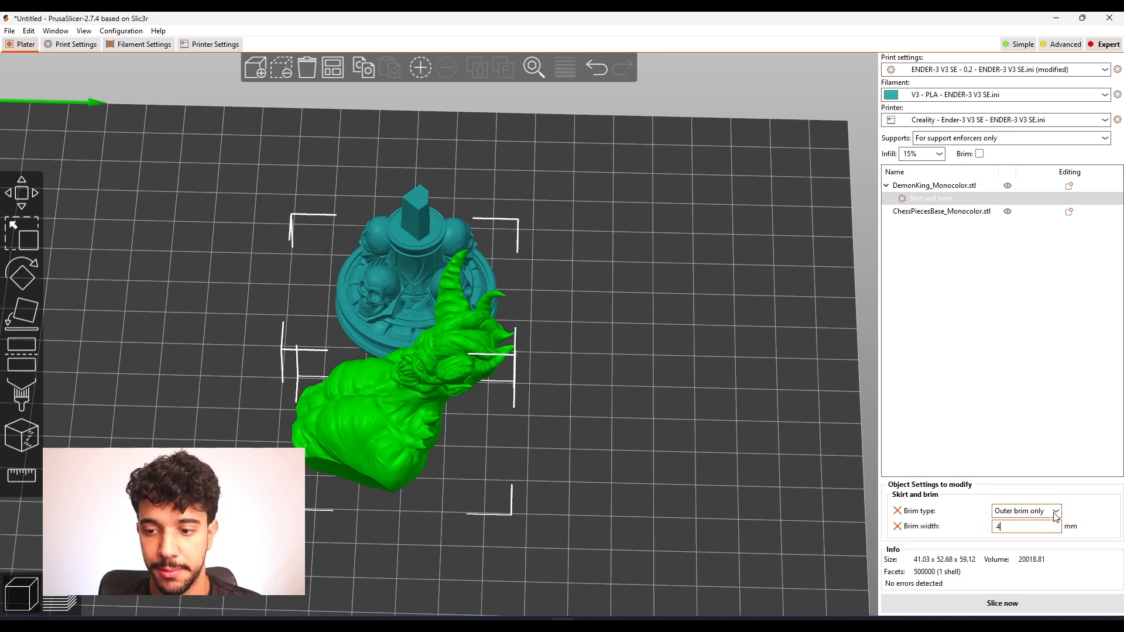
left_click(981, 359)
Turn off support material generation in the print settings.
left_click_drag(542, 414, 677, 433)
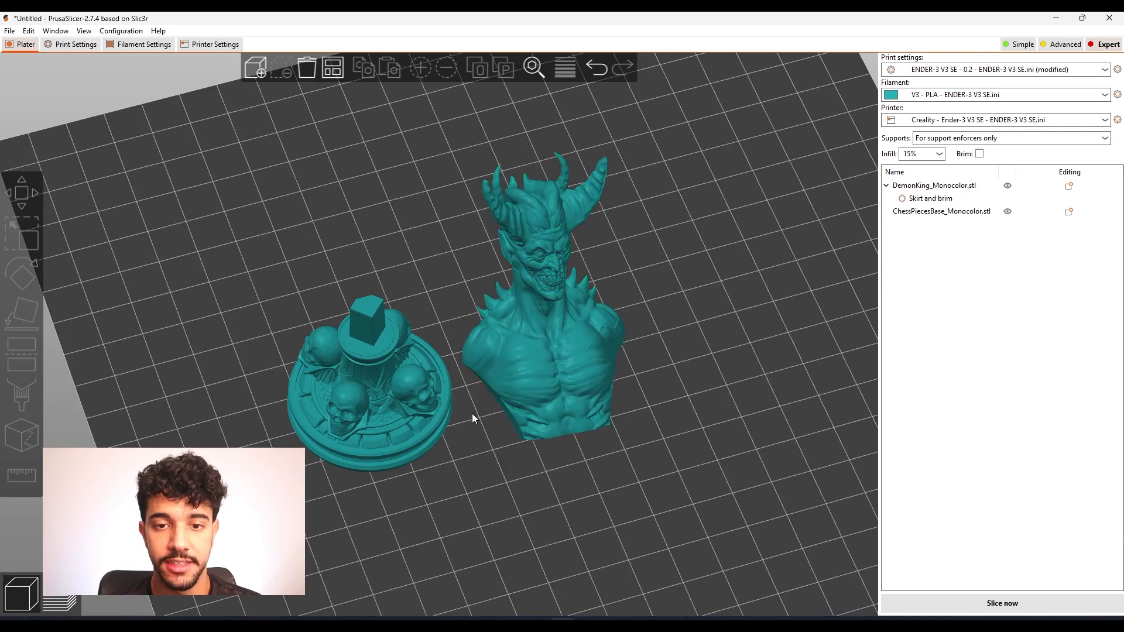
left_click_drag(662, 409, 685, 364)
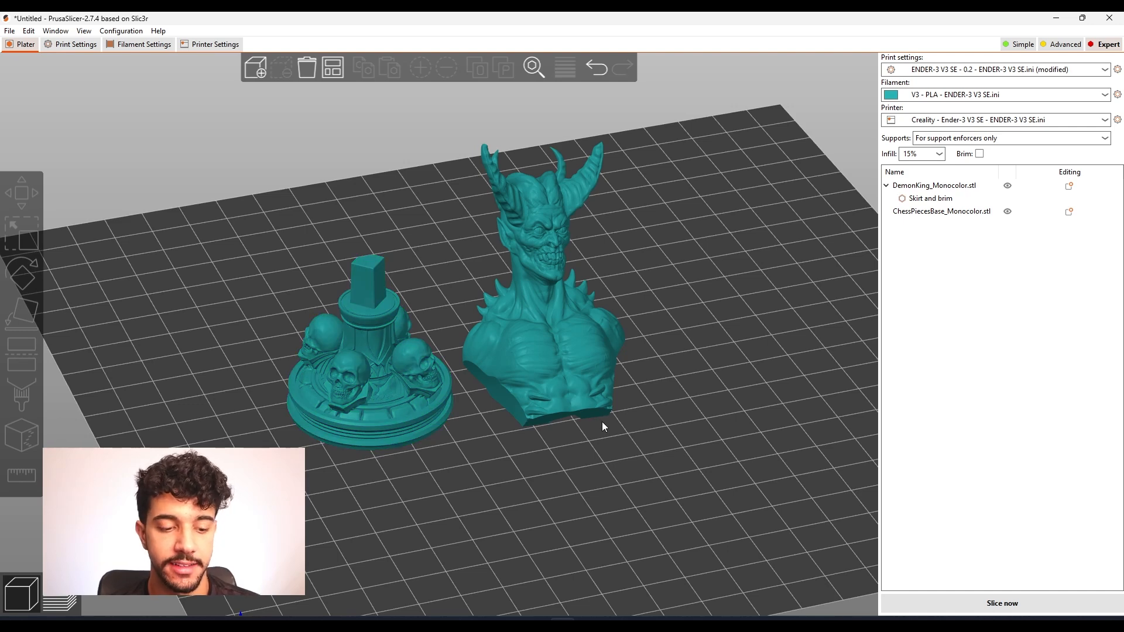
left_click(76, 45)
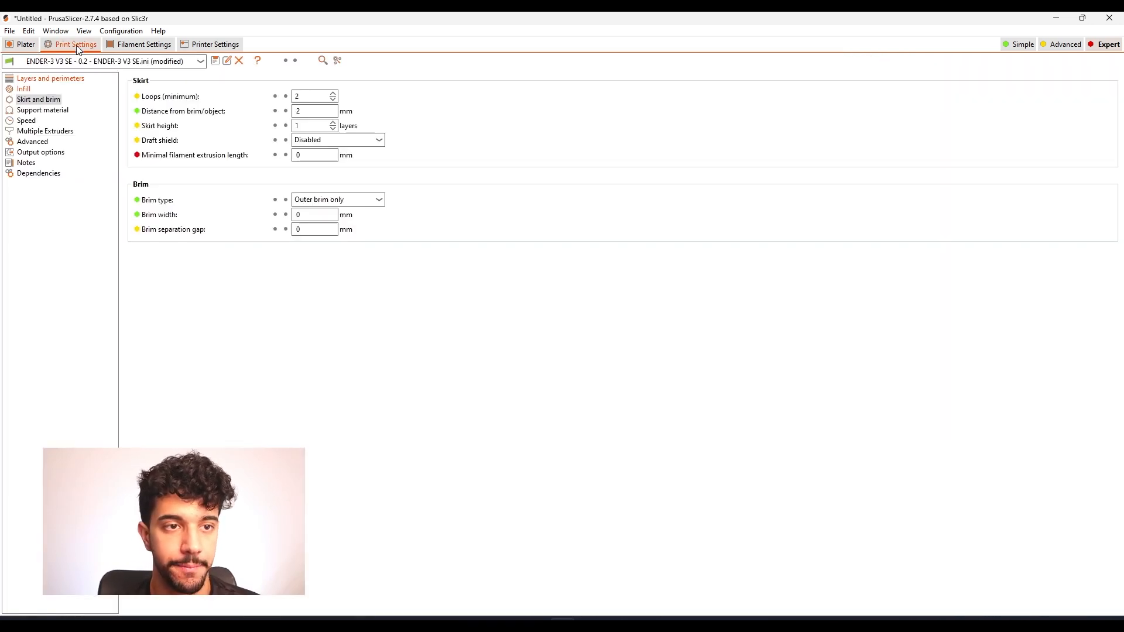
left_click(35, 110)
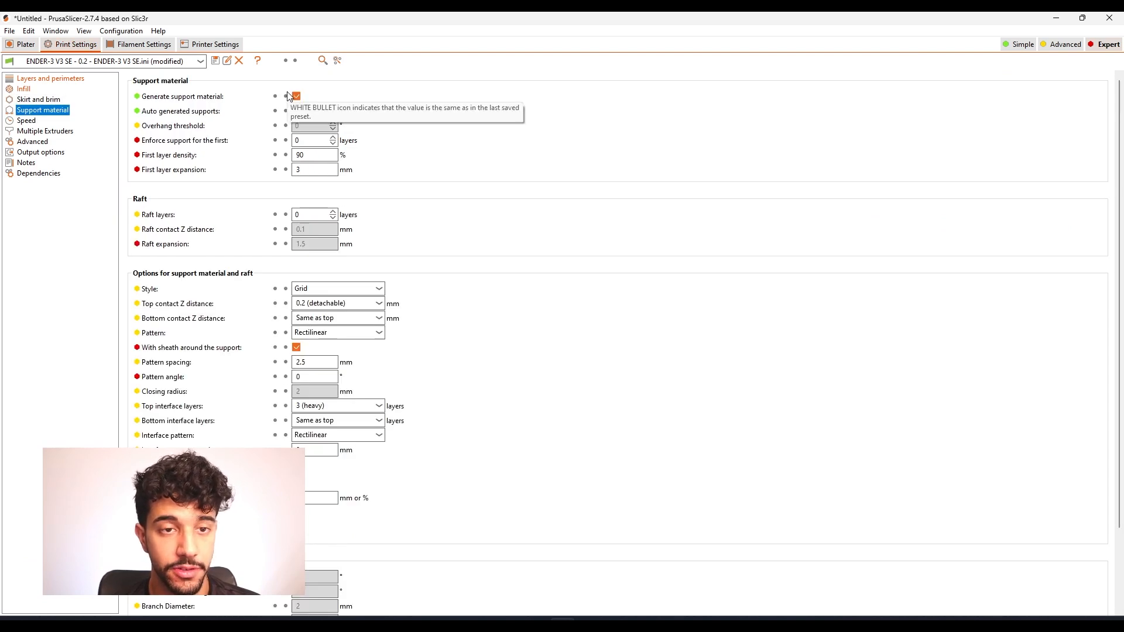
left_click(297, 97)
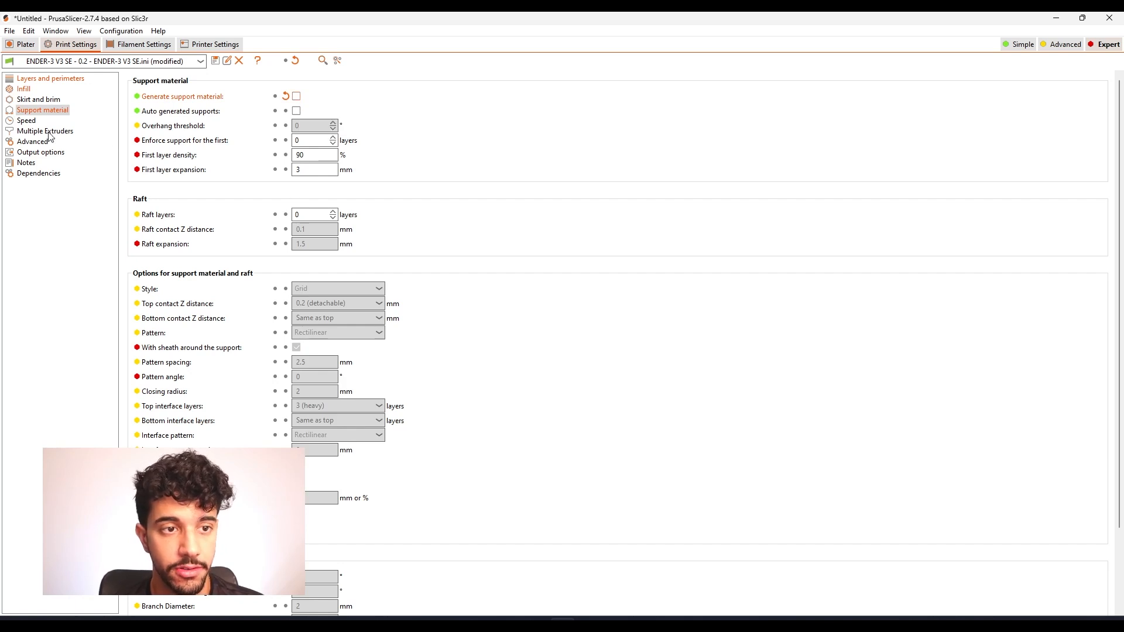
Review the print speeds and inspect the demon bust's fine details, especially the horn tips.
left_click(29, 122)
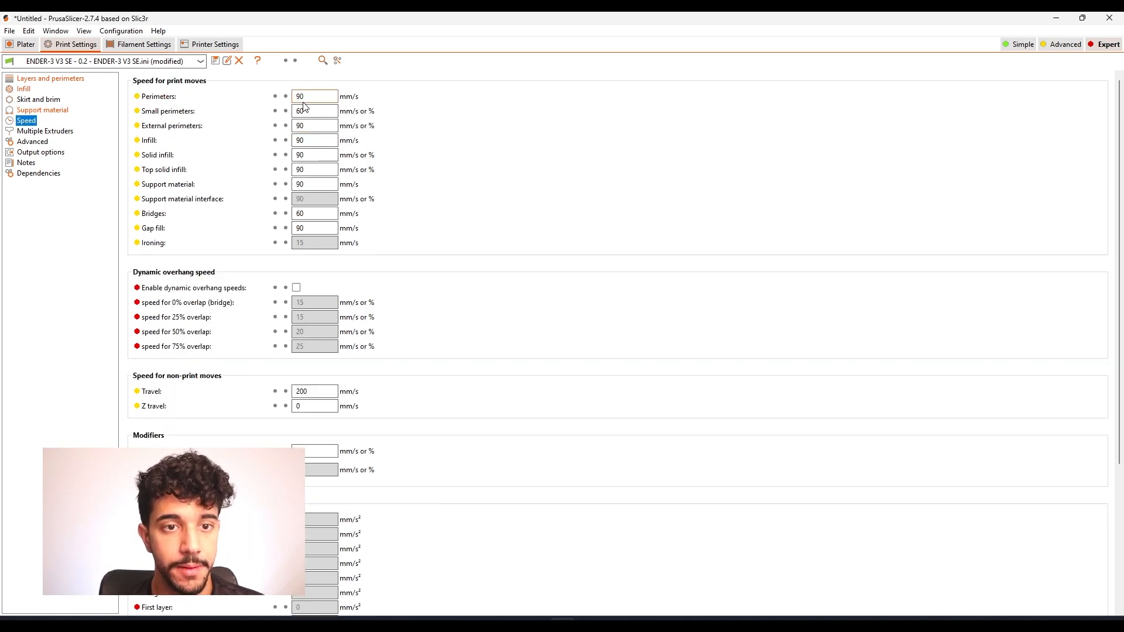
left_click(22, 45)
left_click_drag(668, 478, 715, 470)
middle_click_drag(609, 253, 658, 350)
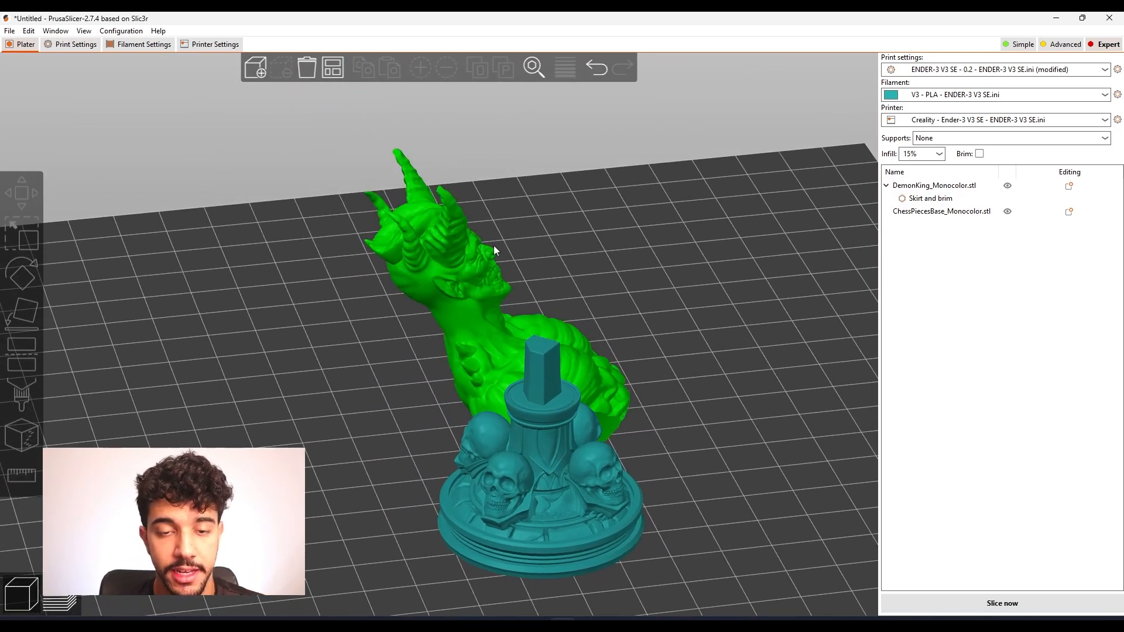
left_click_drag(746, 370, 688, 389)
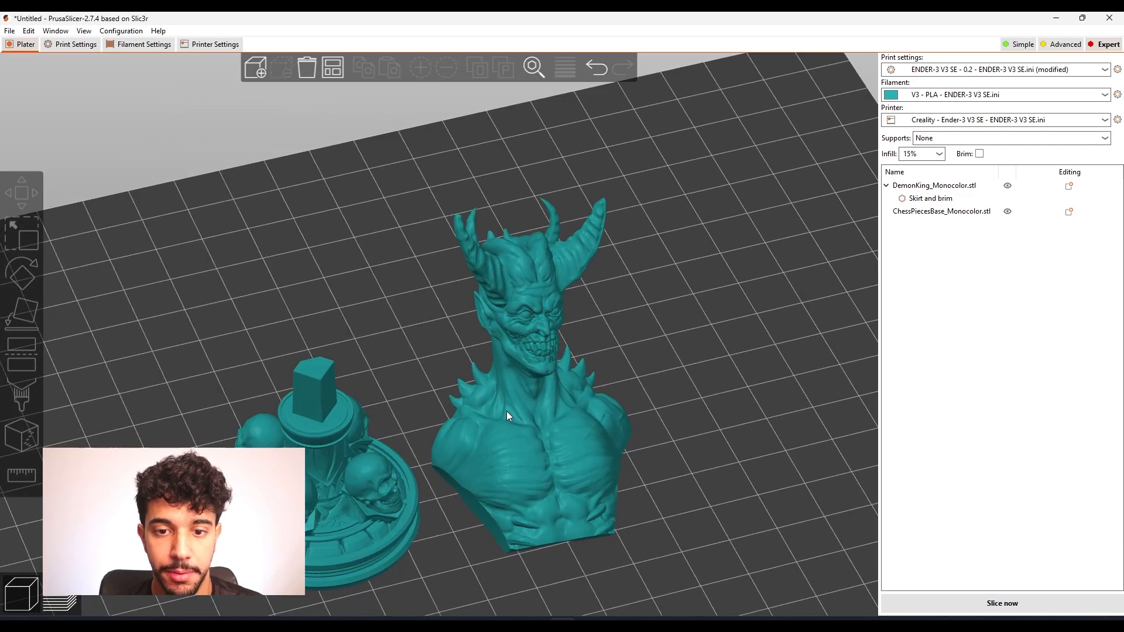
left_click(535, 484)
left_click(629, 368)
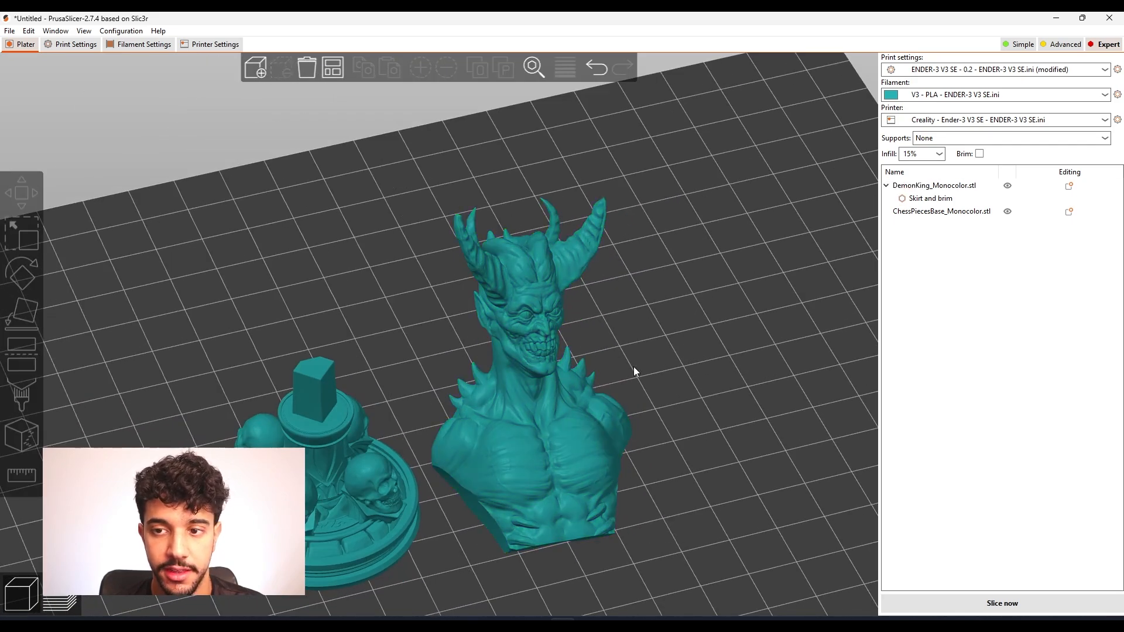
scroll(459, 208, "up", 5)
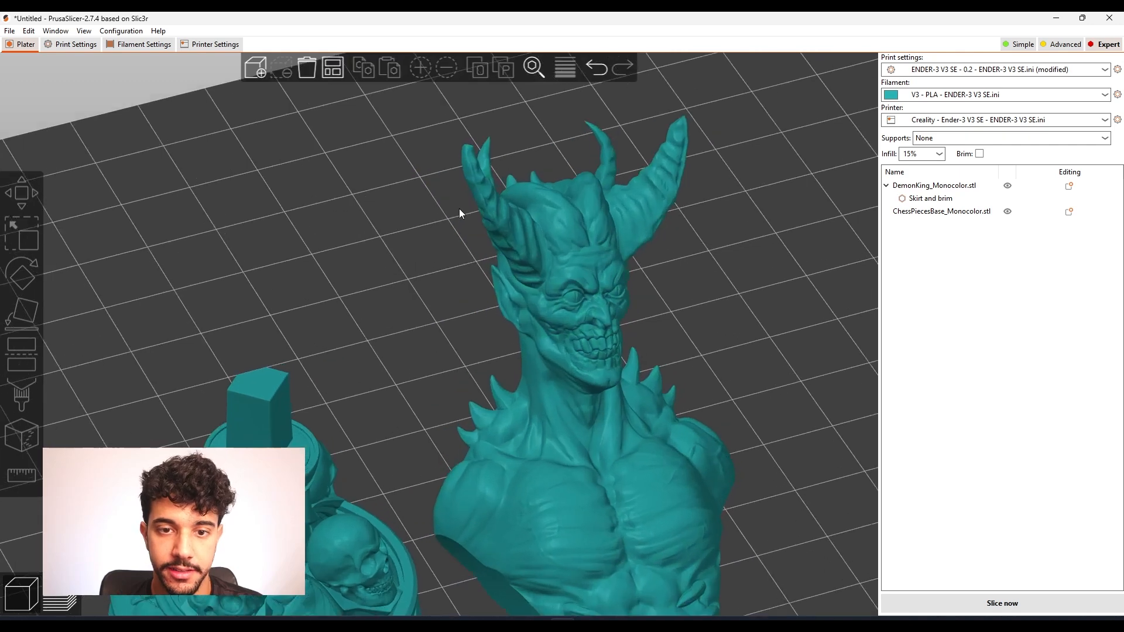
scroll(439, 299, "down", 3)
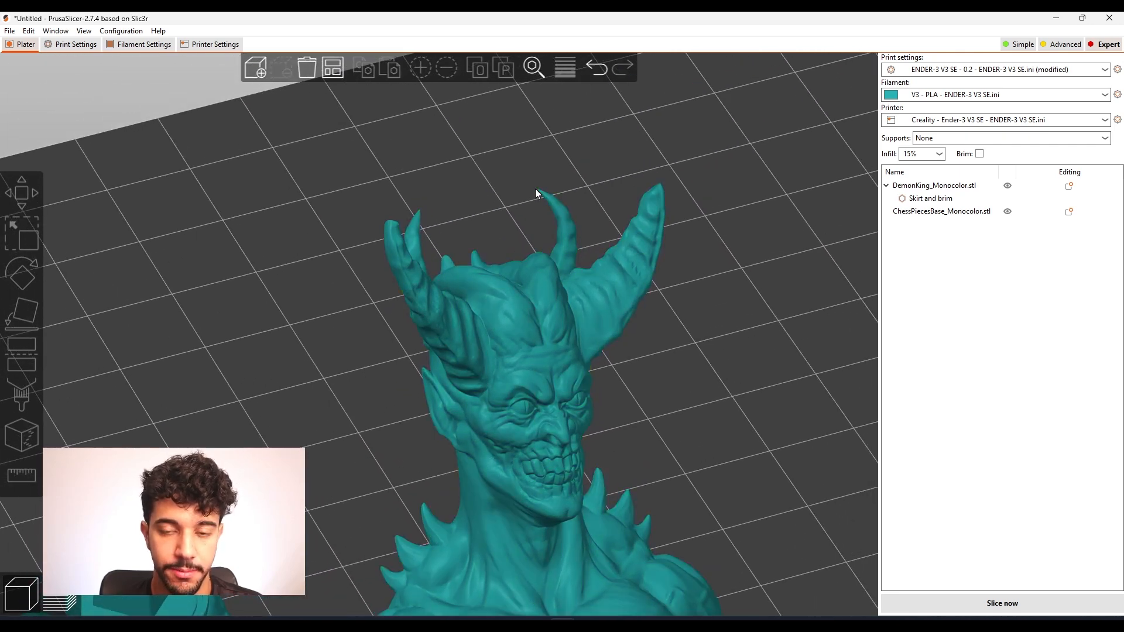
scroll(628, 314, "down", 6)
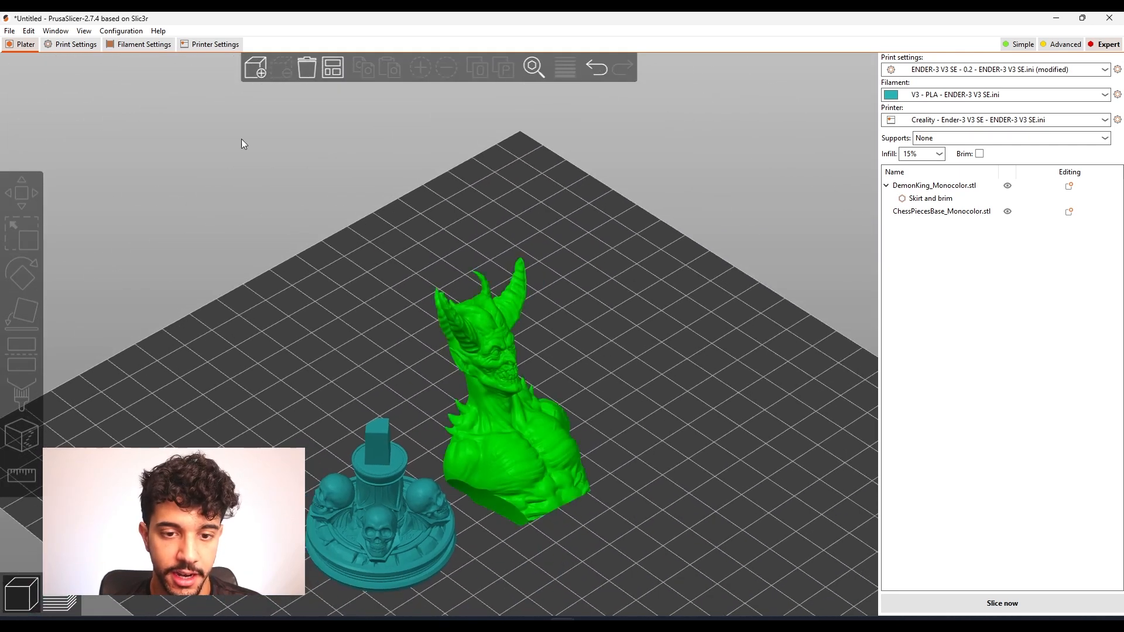
Set the small perimeters print speed to 50 mm/s.
left_click(69, 46)
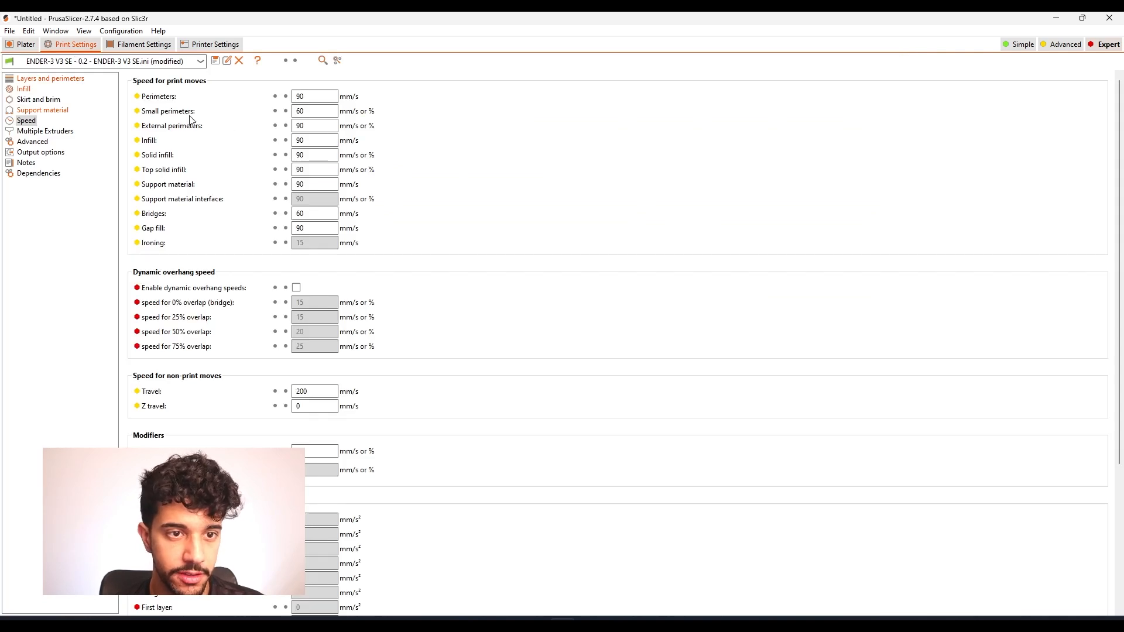
key("BackSpace")
key("BackSpace")
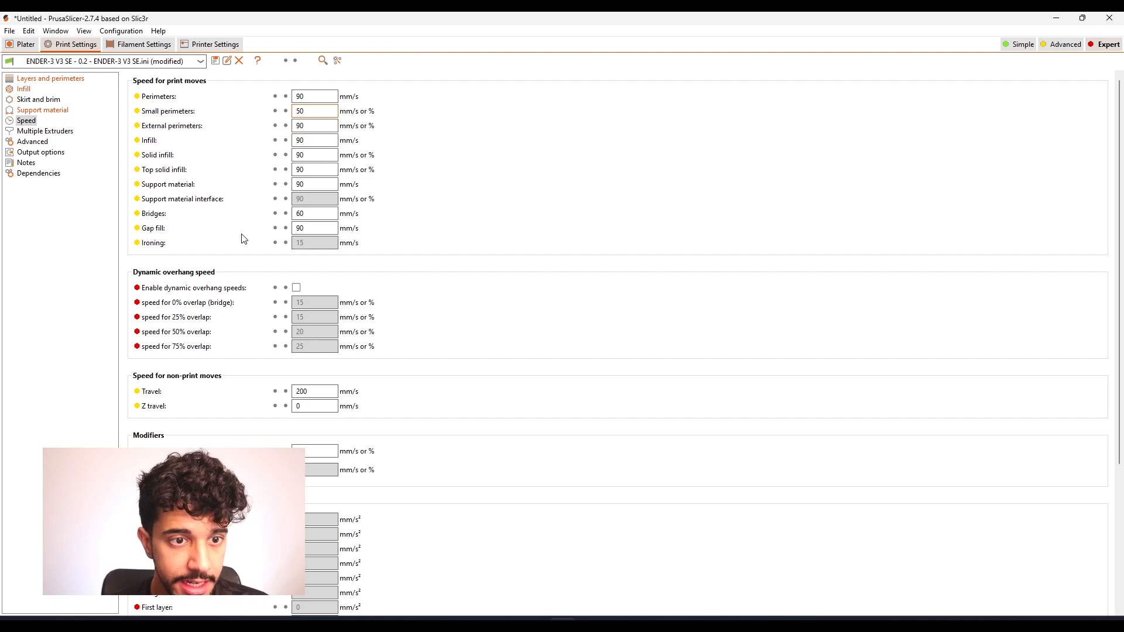
Inspect the unsliced demon bust and skull base in the 3D view, focusing on the horns' thin tips.
left_click(309, 111)
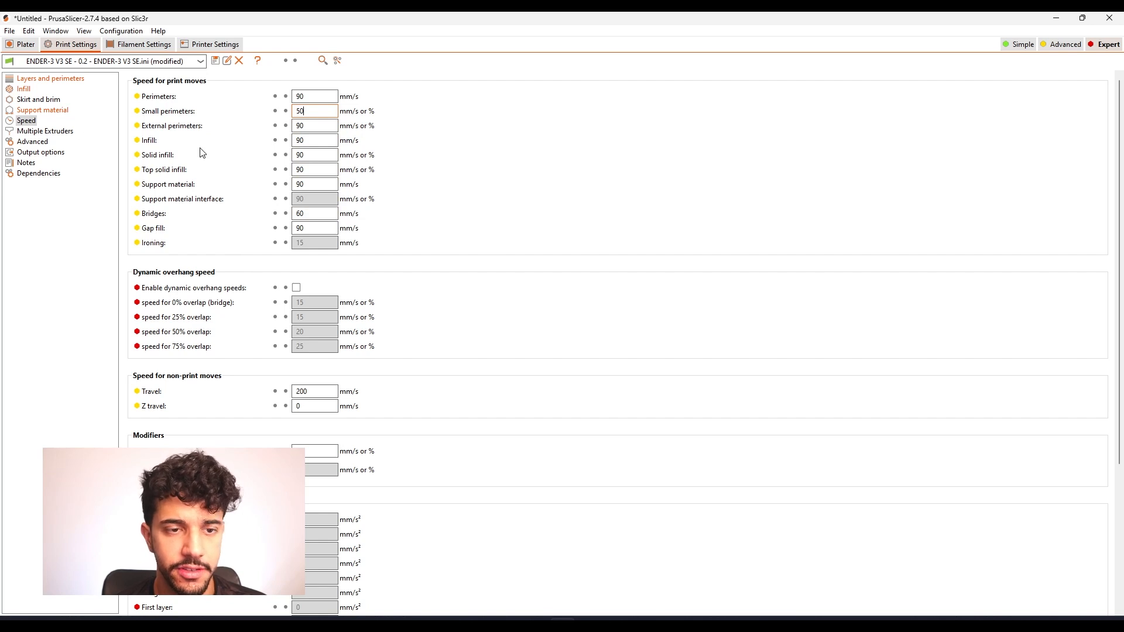
left_click(23, 43)
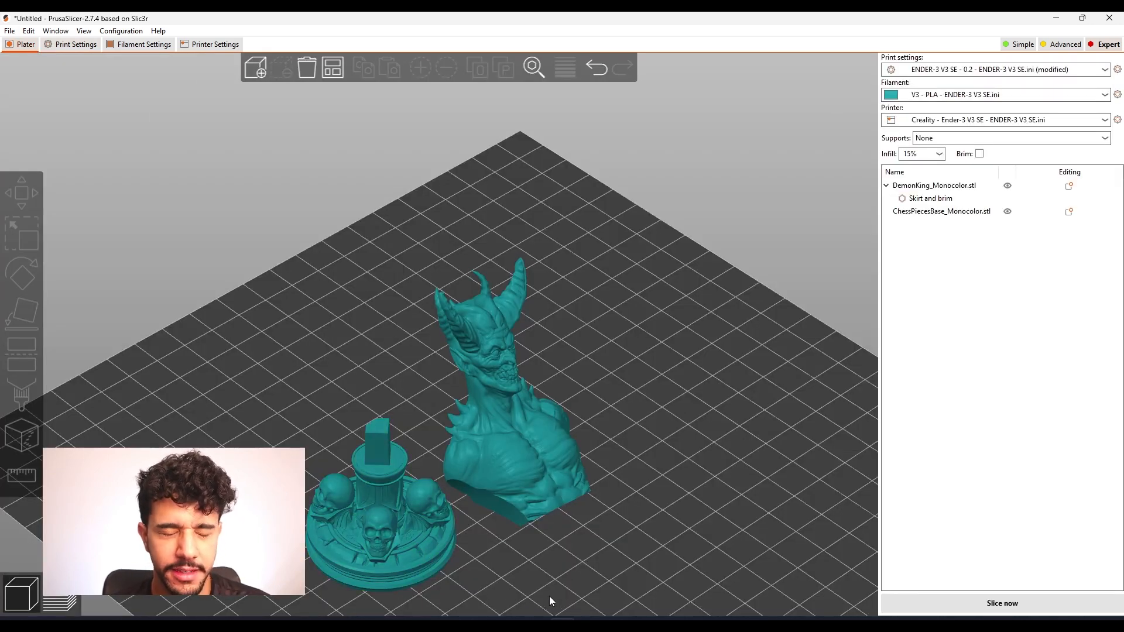
scroll(550, 594, "down", 1)
middle_click_drag(560, 573, 577, 538)
scroll(529, 489, "up", 3)
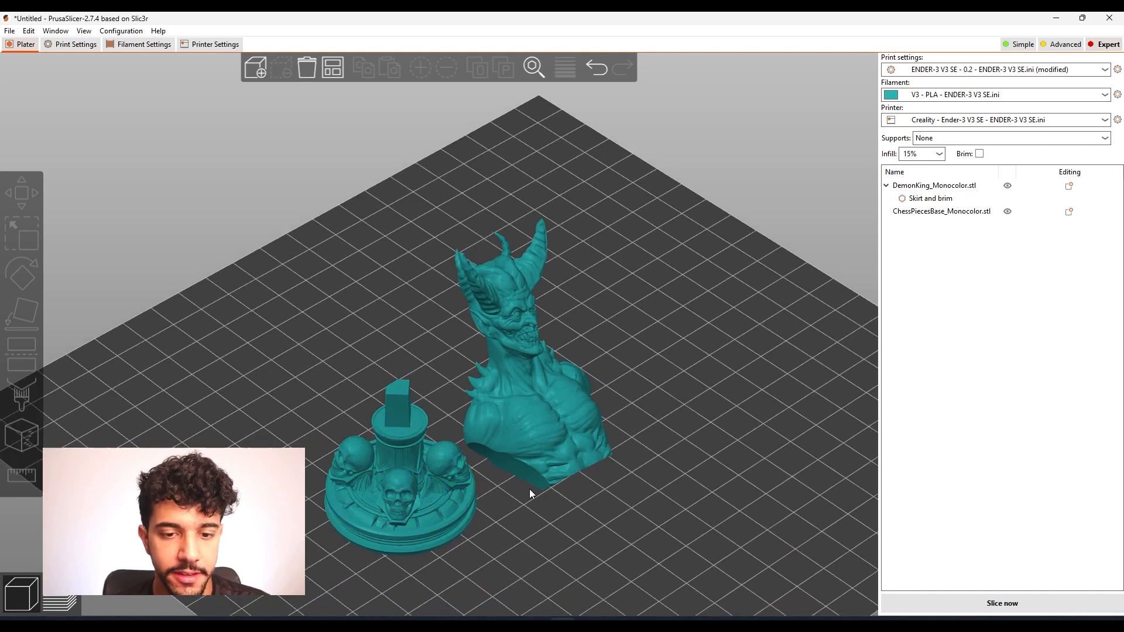
middle_click_drag(596, 568, 490, 431)
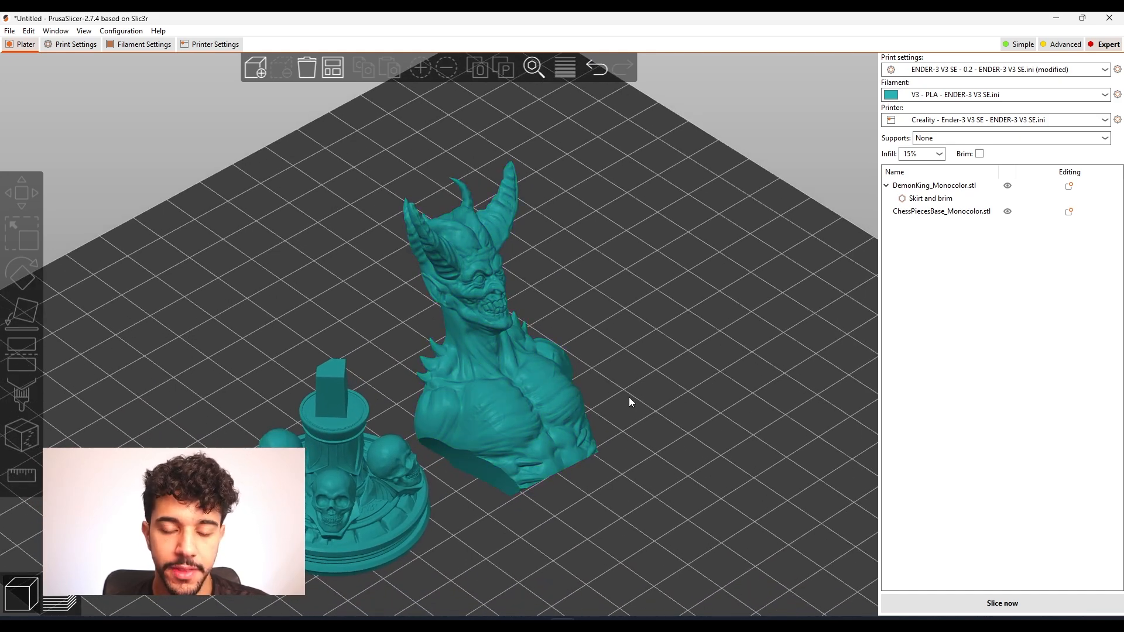
left_click_drag(621, 392, 789, 414)
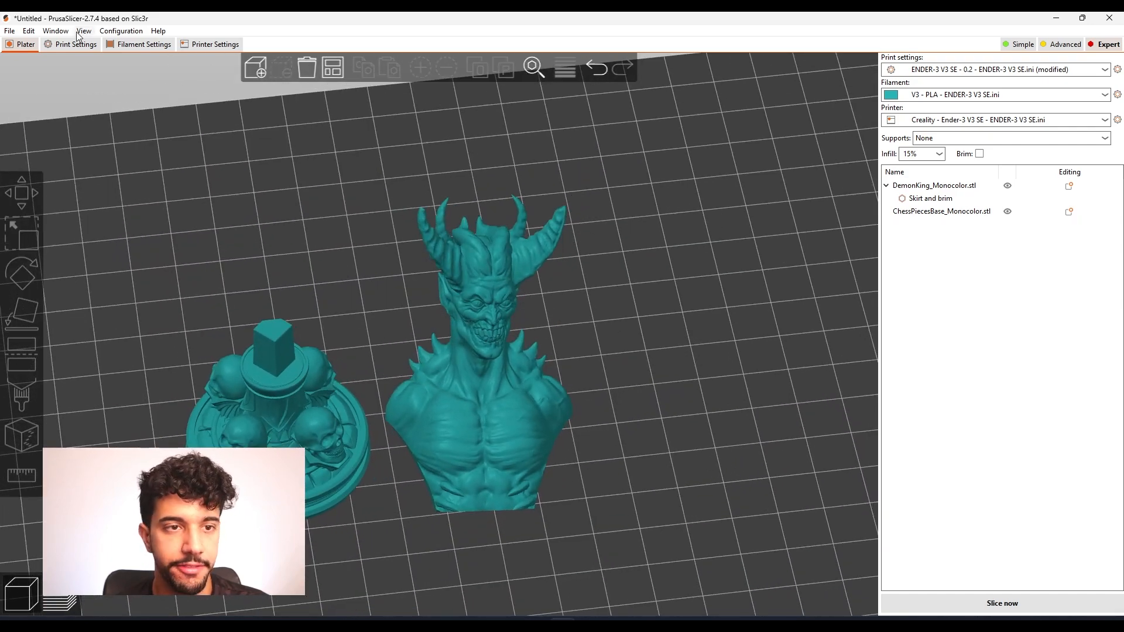
left_click(73, 45)
left_click(27, 46)
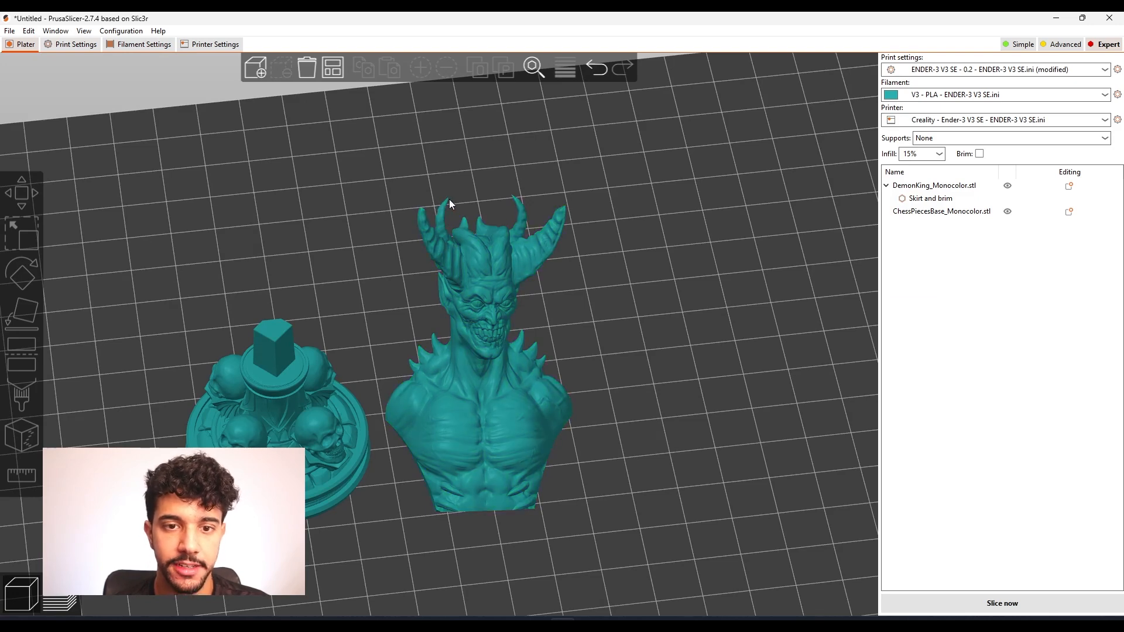
left_click(76, 45)
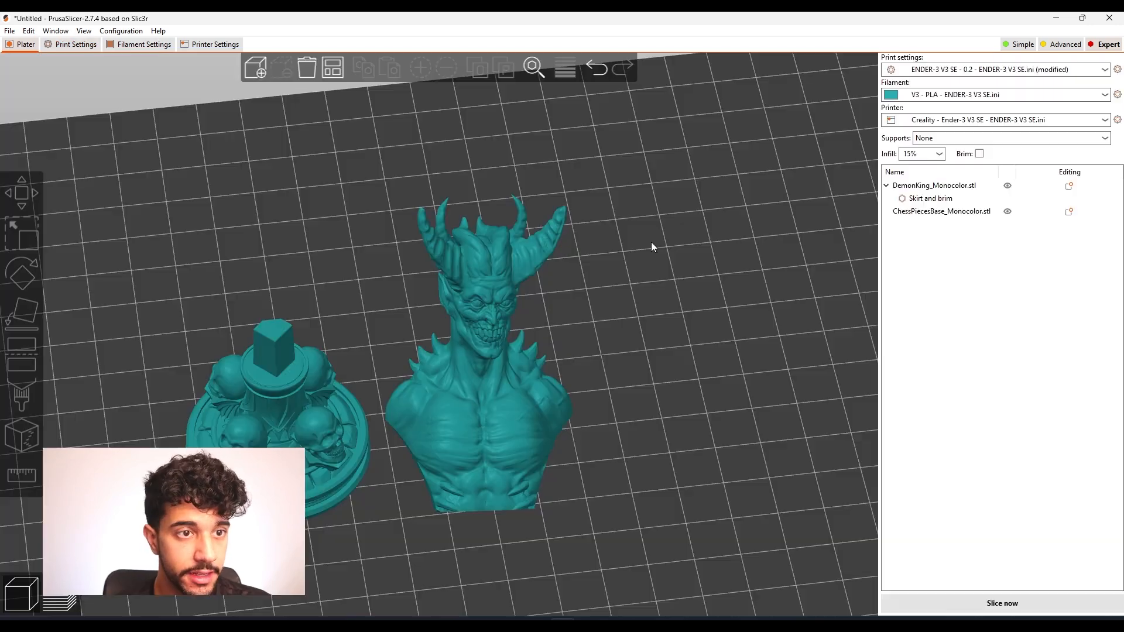
Slice both models and examine the toolpath preview from all sides, including the first layer and the brim under the bust.
left_click_drag(708, 388, 712, 327)
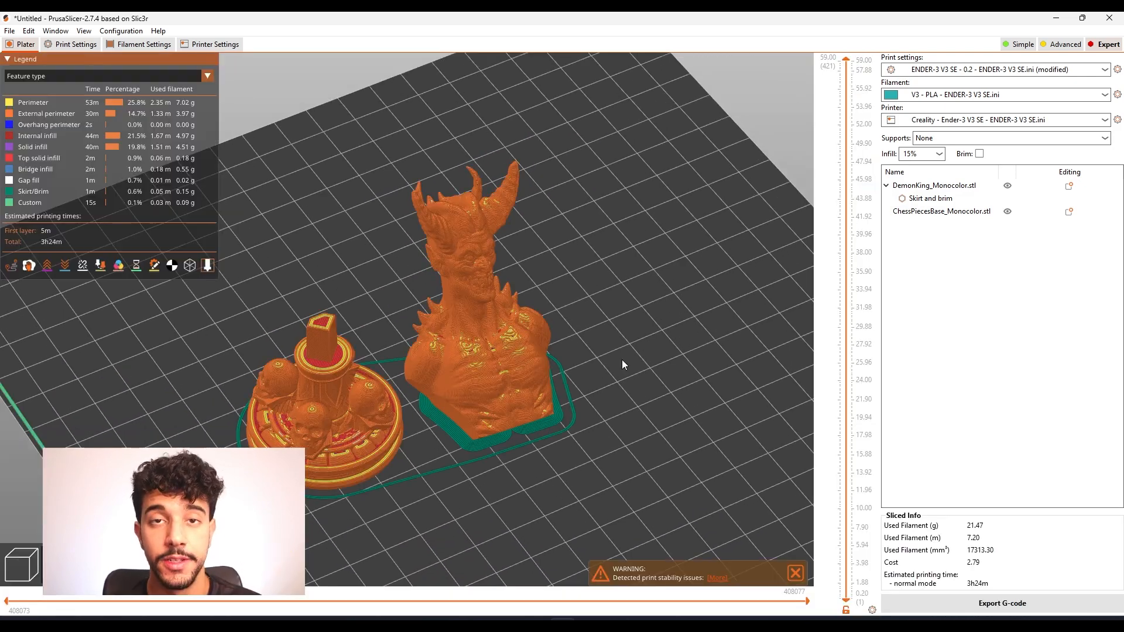
left_click_drag(613, 397, 364, 310)
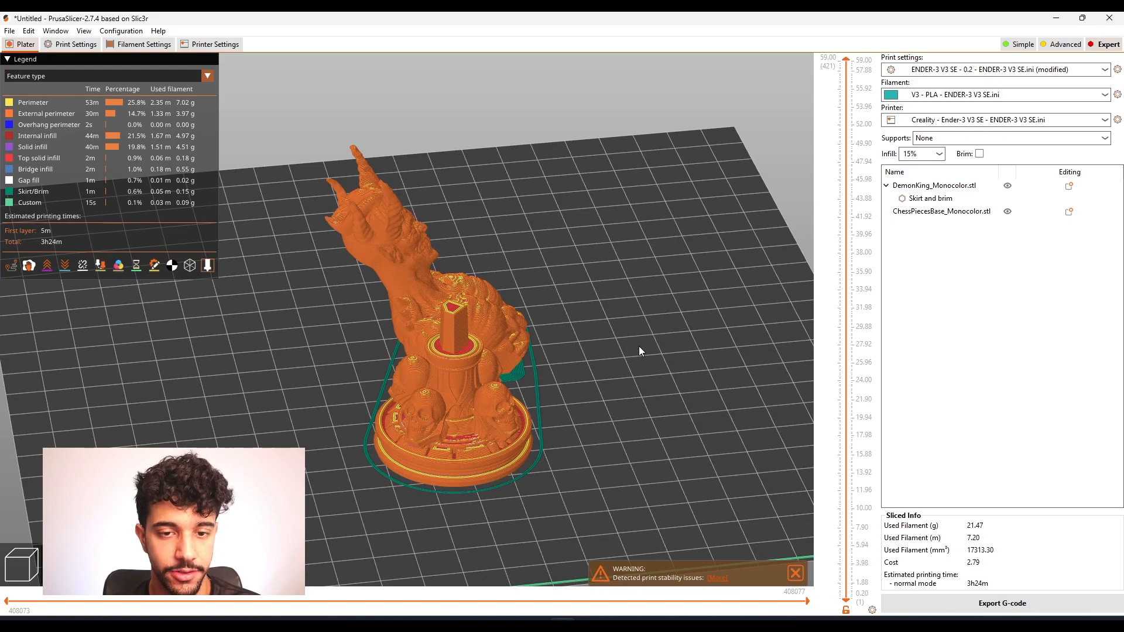
left_click_drag(638, 352, 504, 368)
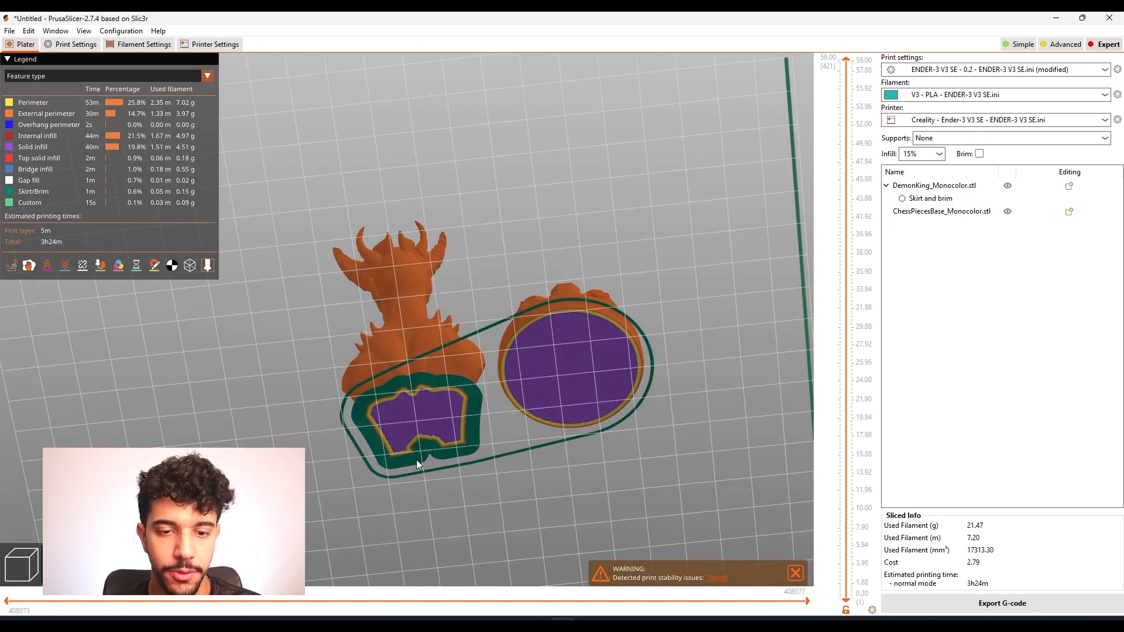
left_click_drag(680, 300, 707, 247)
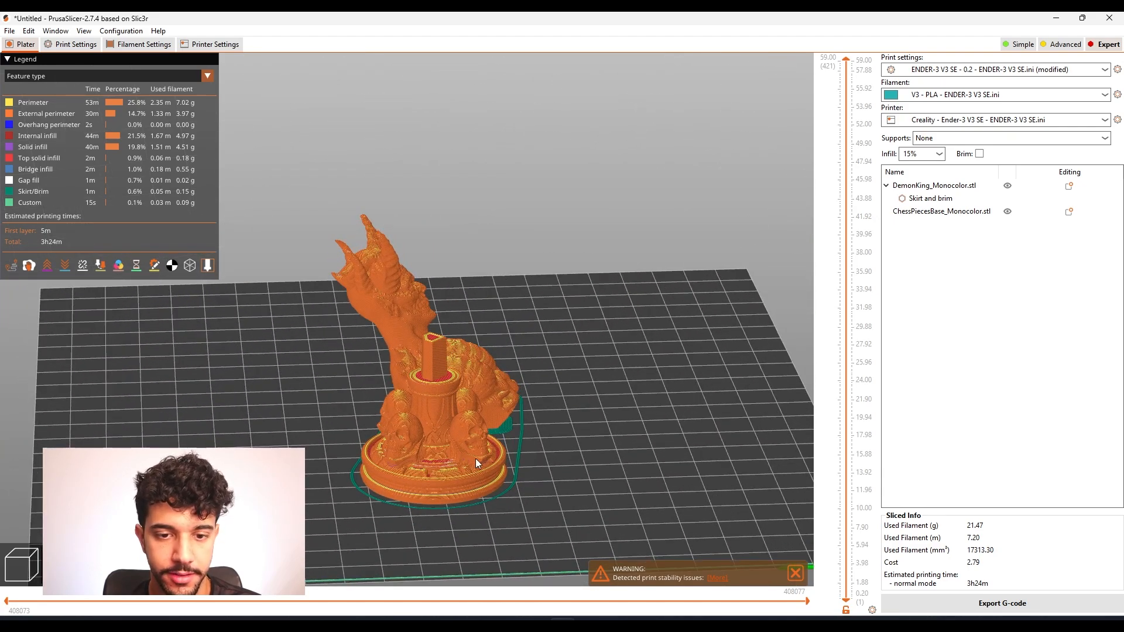
left_click_drag(634, 426, 538, 398)
scroll(526, 406, "up", 3)
right_click_drag(647, 454, 567, 453)
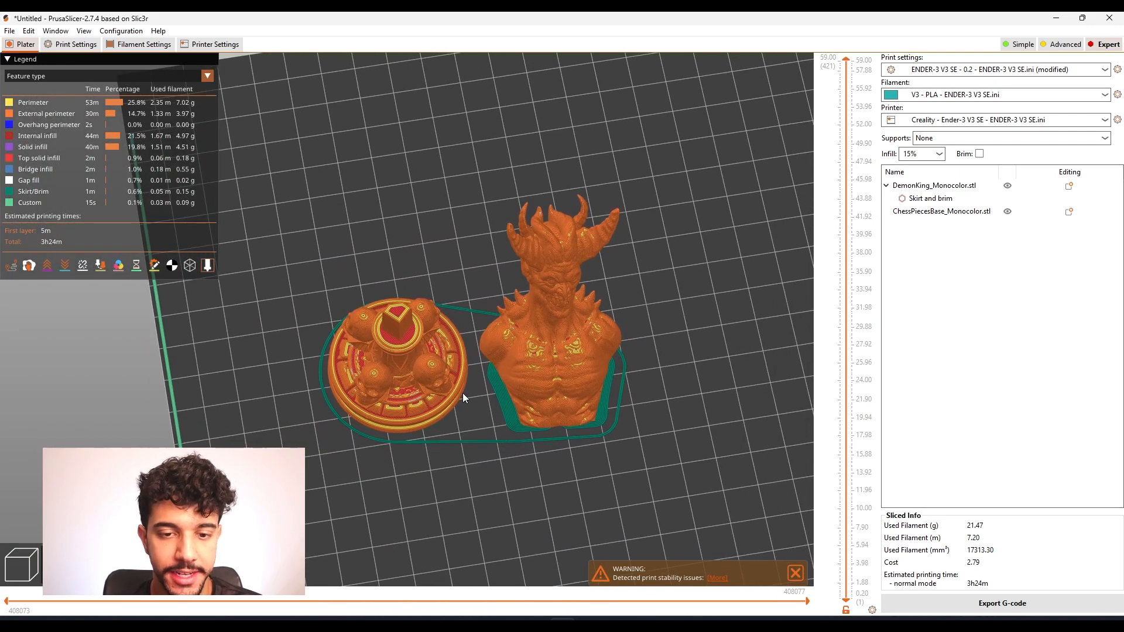
scroll(658, 390, "up", 2)
left_click_drag(711, 371, 671, 340)
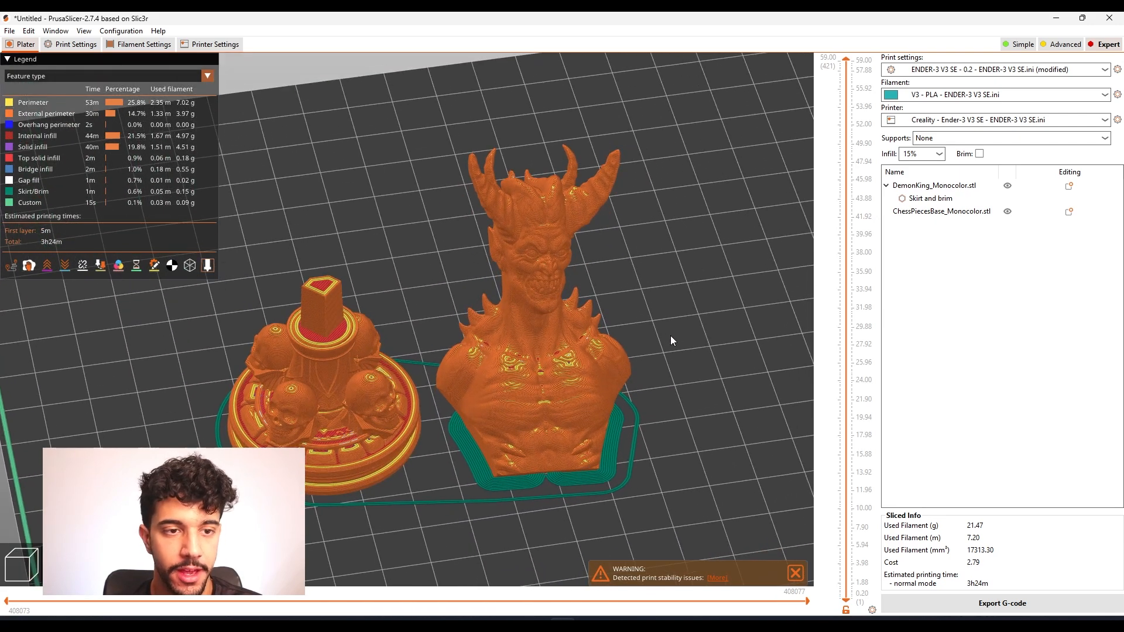
left_click_drag(708, 352, 747, 231)
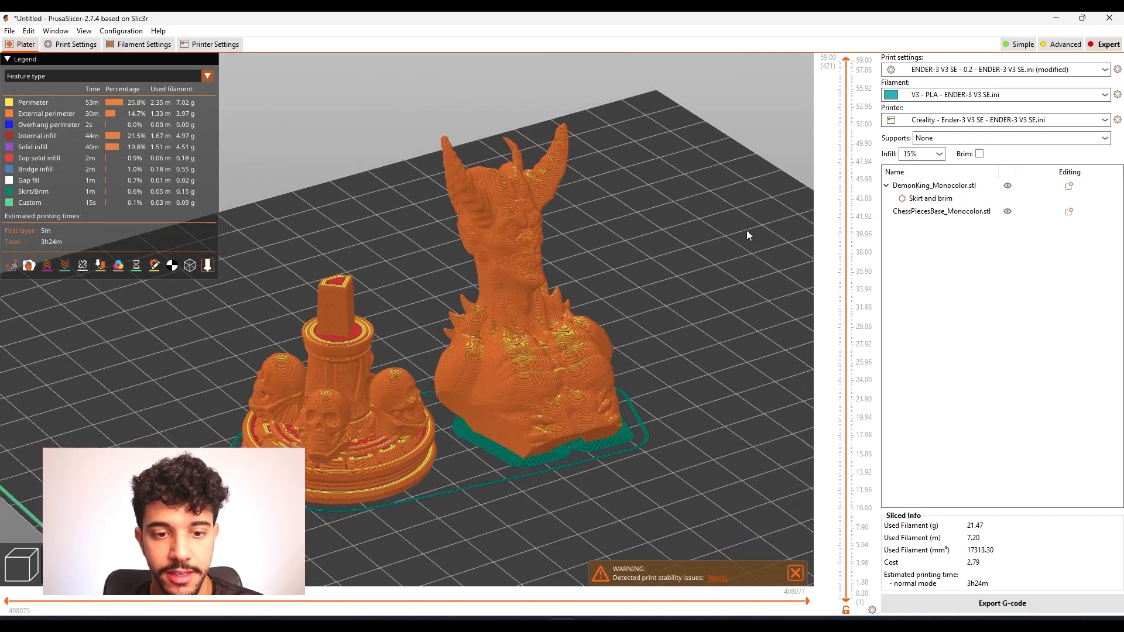
Lower the preview to about 44.72 mm to examine the demon head's internal layers, and restore the full-height view.
left_click_drag(846, 64, 847, 191)
scroll(644, 164, "up", 5)
right_click_drag(695, 145, 611, 491)
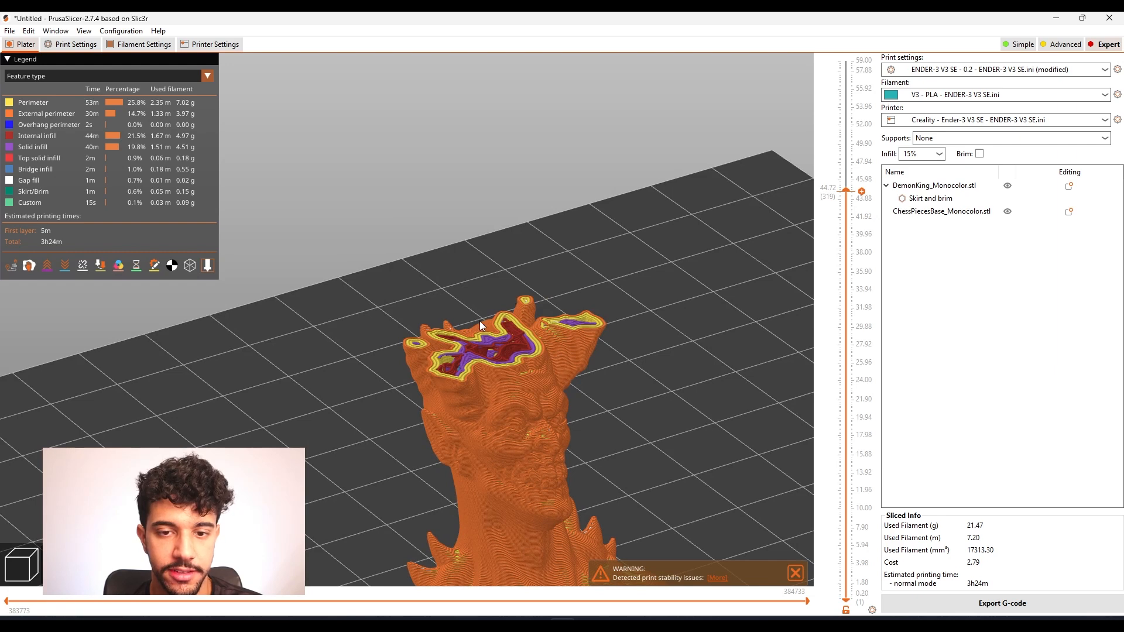
left_click_drag(849, 193, 837, 52)
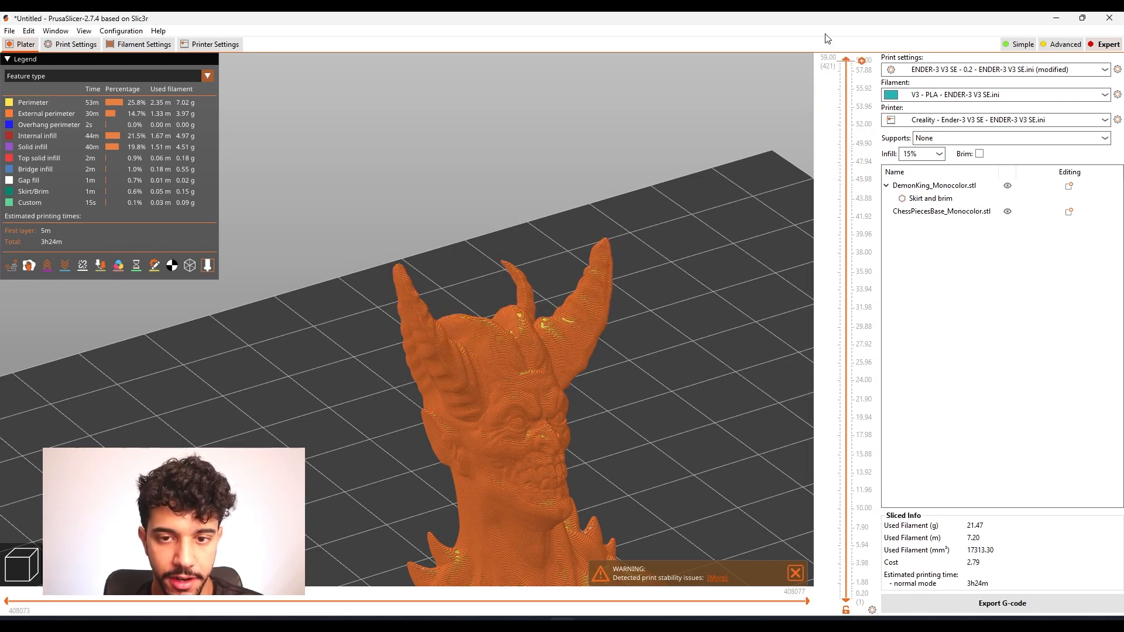
scroll(636, 370, "down", 6)
right_click_drag(664, 410, 722, 357)
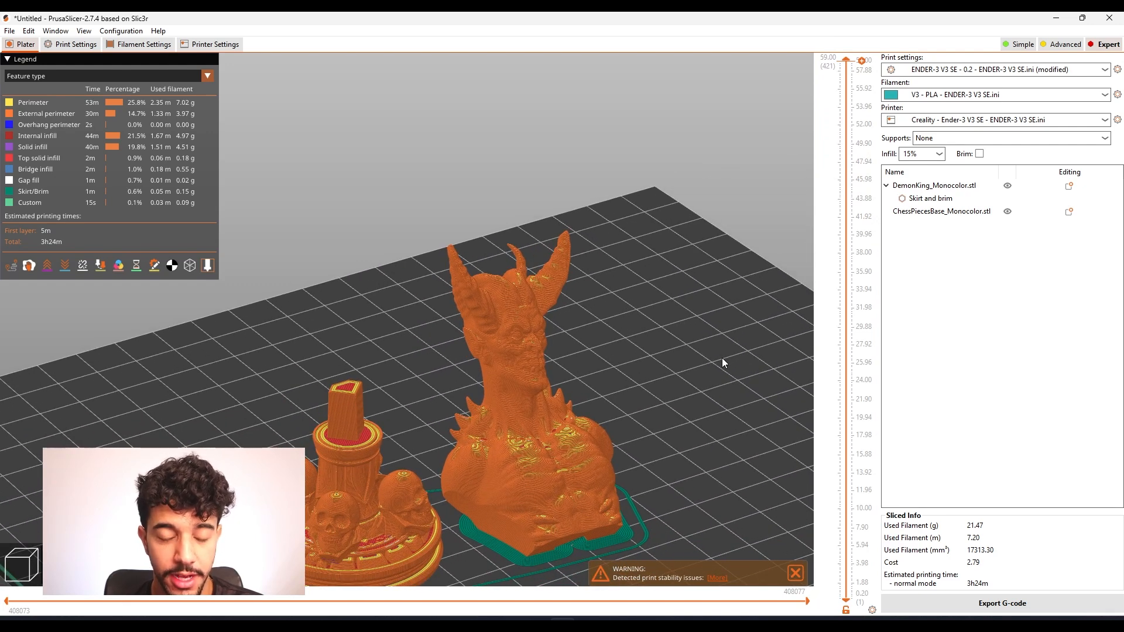
left_click_drag(520, 259, 628, 275)
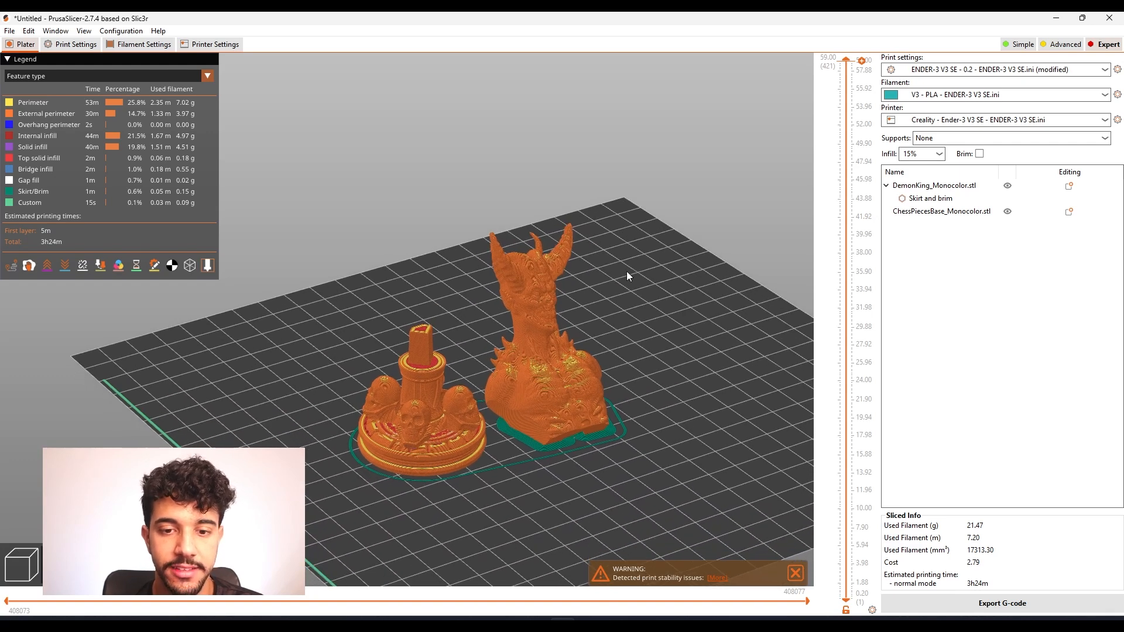
Colour the sliced preview by Speed (mm/s) and examine the print speeds on the horns, neck, shoulder spikes and skulls.
left_click(68, 76)
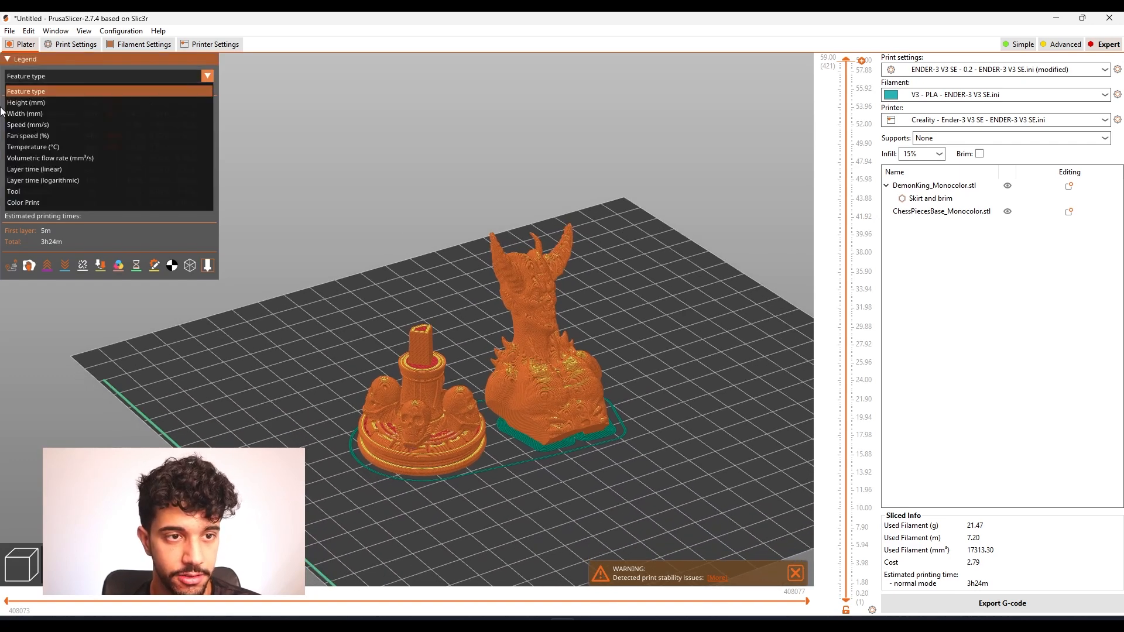
left_click(35, 127)
left_click_drag(676, 301, 478, 398)
scroll(541, 249, "up", 10)
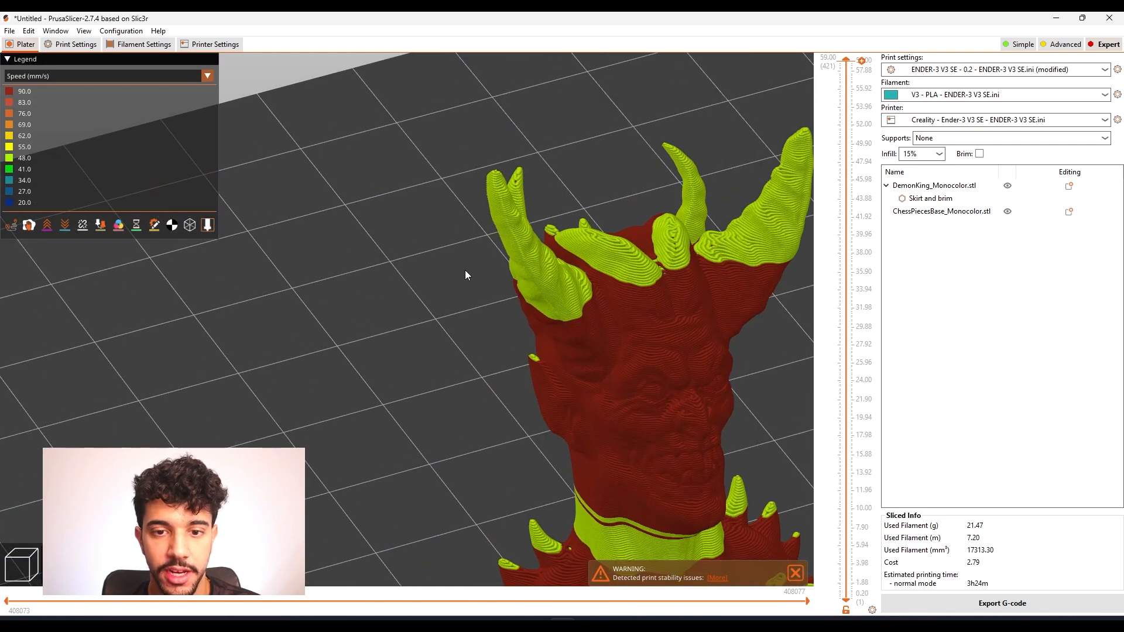
left_click_drag(474, 271, 248, 335)
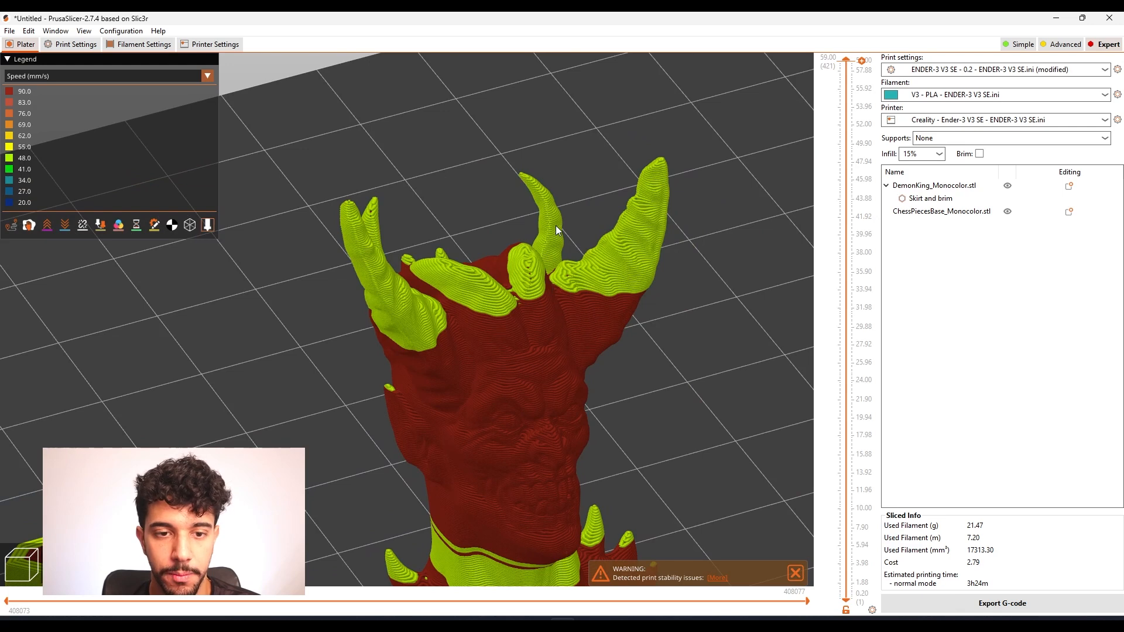
scroll(587, 337, "down", 4)
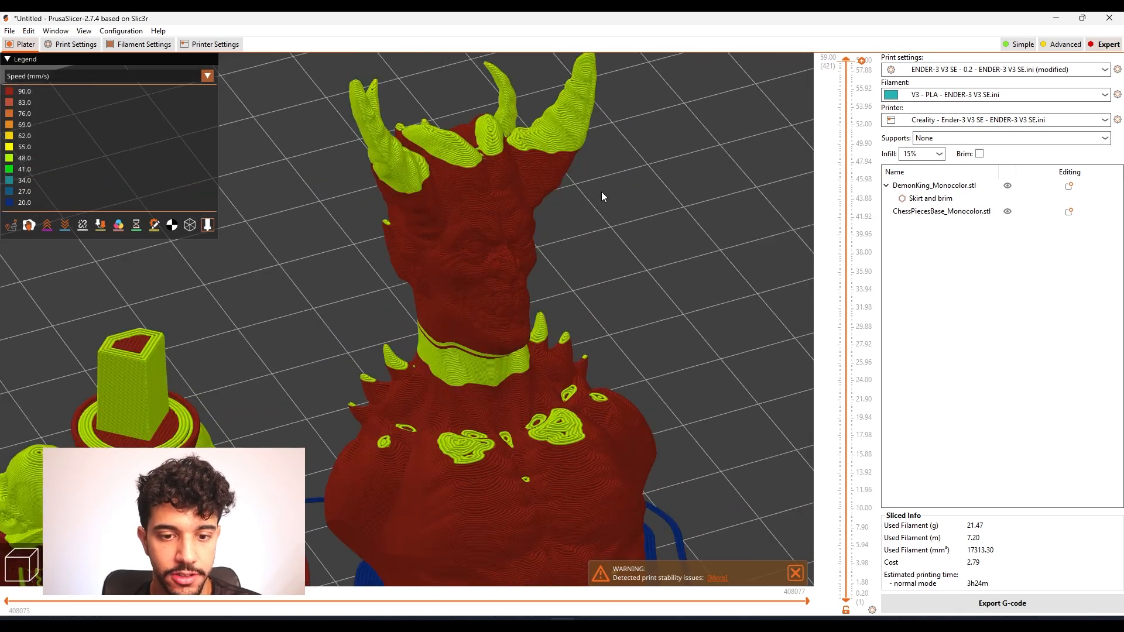
scroll(531, 495, "down", 3)
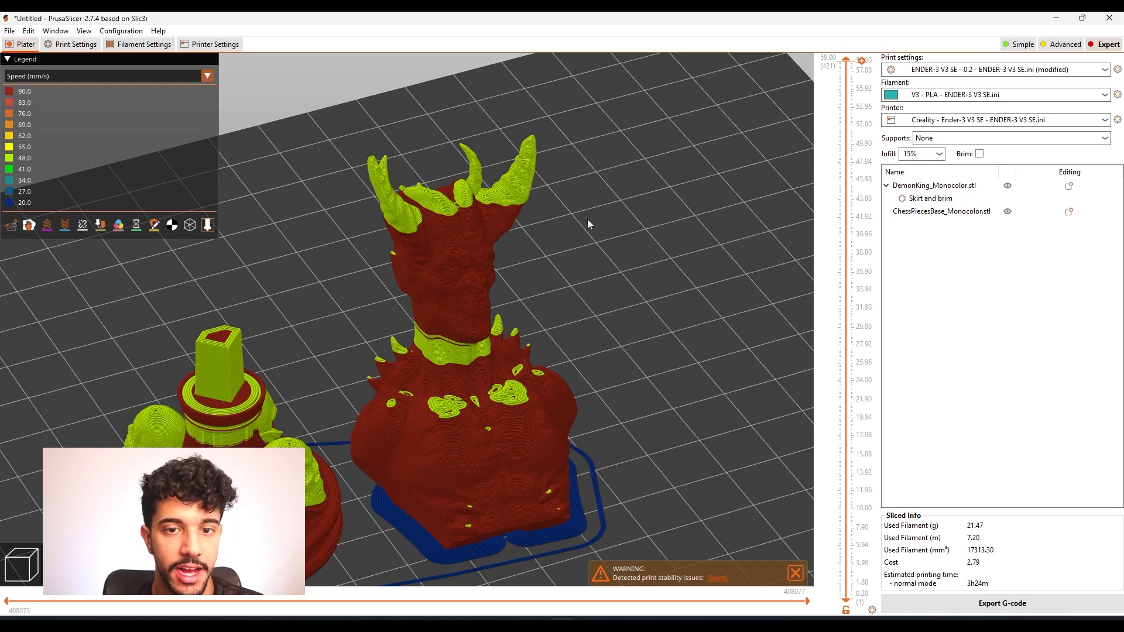
left_click_drag(469, 186, 687, 317)
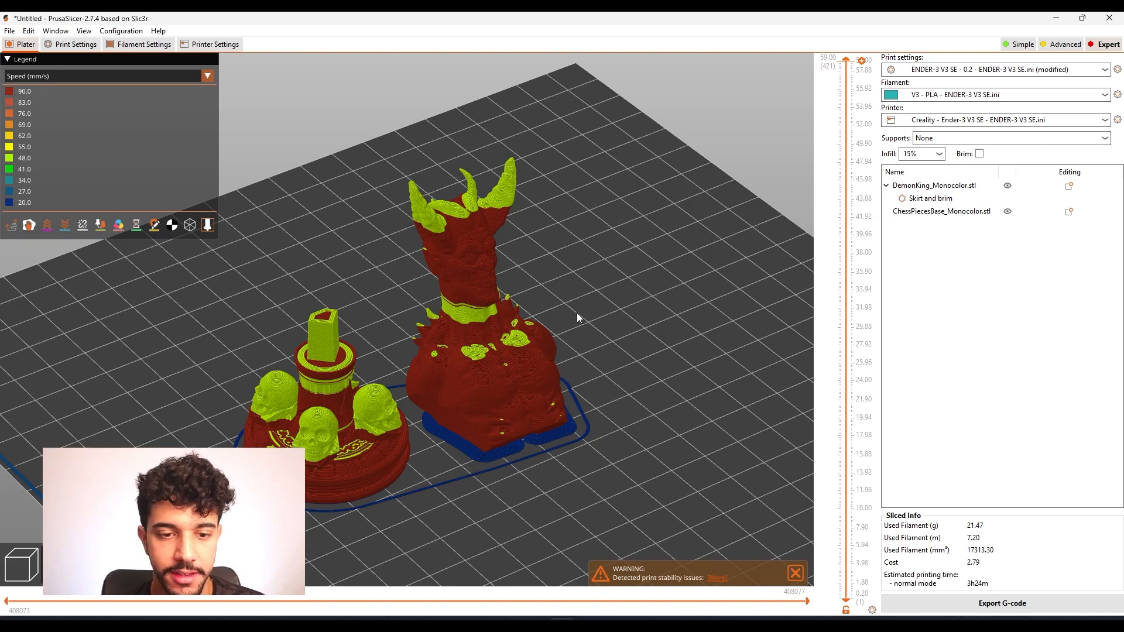
mouse_move(577, 314)
left_mouse_down()
mouse_move(602, 326)
mouse_move(588, 329)
left_mouse_up()
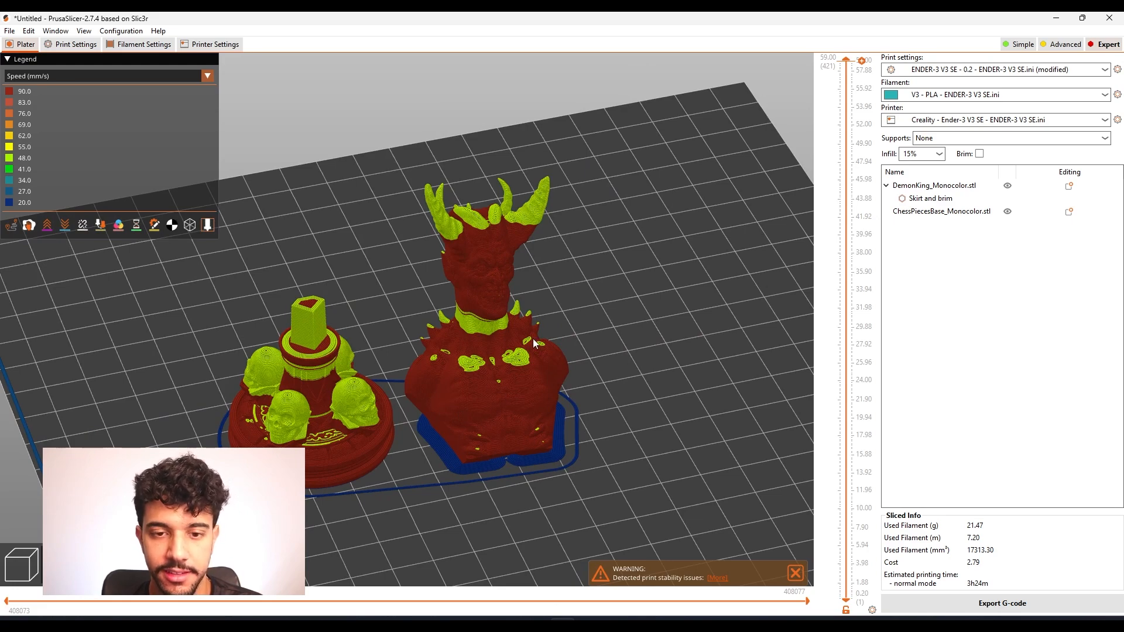
left_click_drag(763, 387, 500, 349)
Return the preview to Feature type and examine the overhang perimeters under the demon bust's ears and horns.
left_click(72, 79)
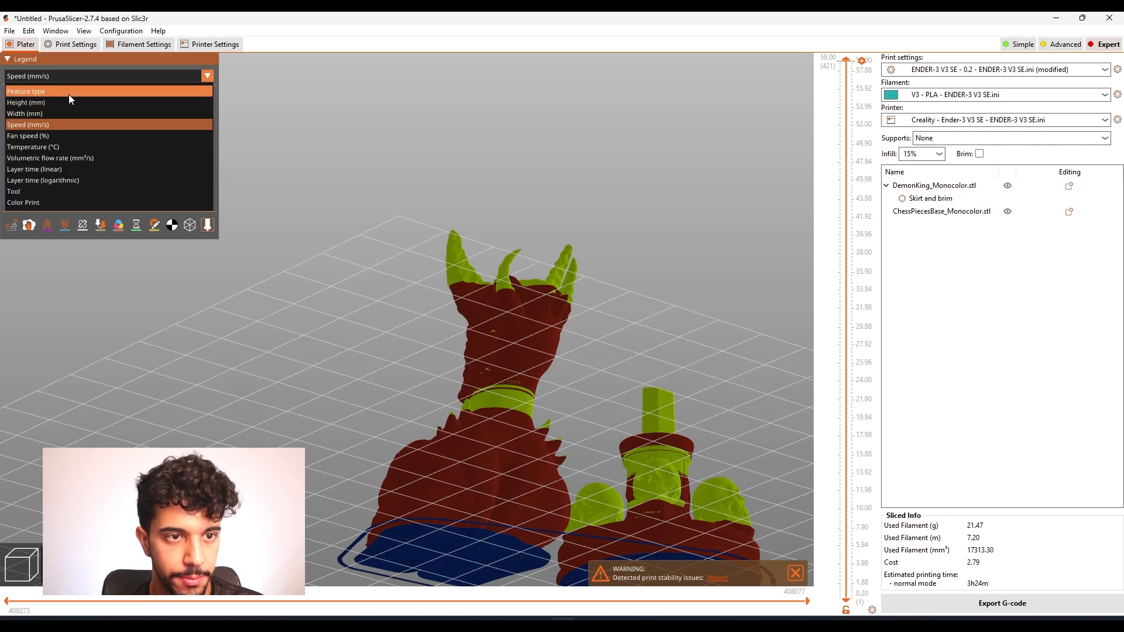
left_click(68, 93)
scroll(381, 338, "up", 10)
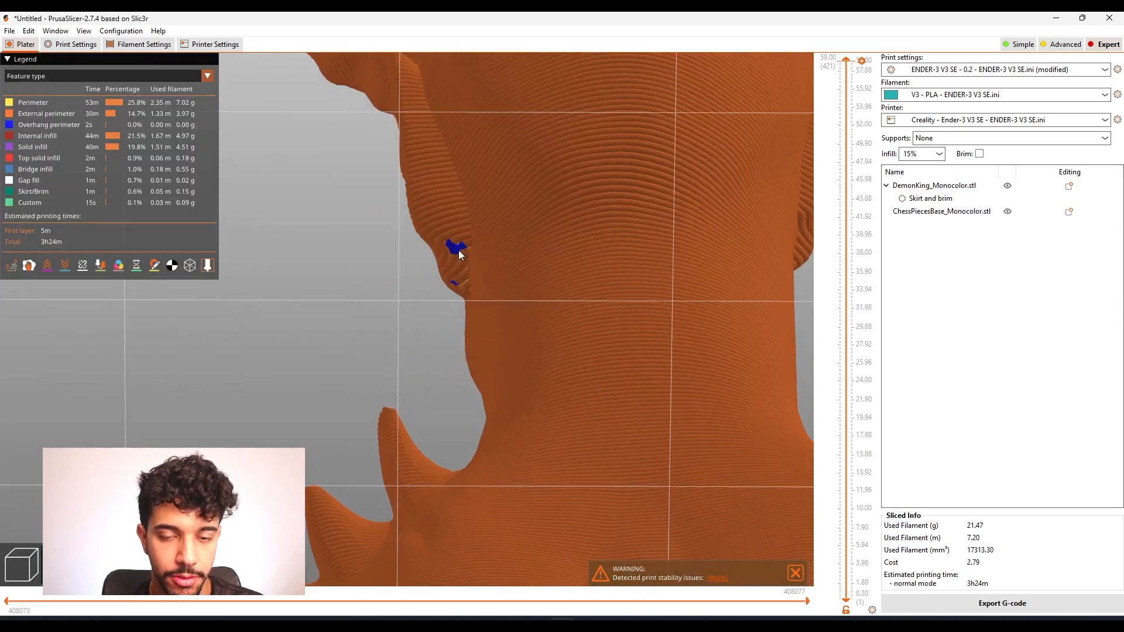
scroll(459, 253, "down", 10)
left_click_drag(615, 261, 714, 309)
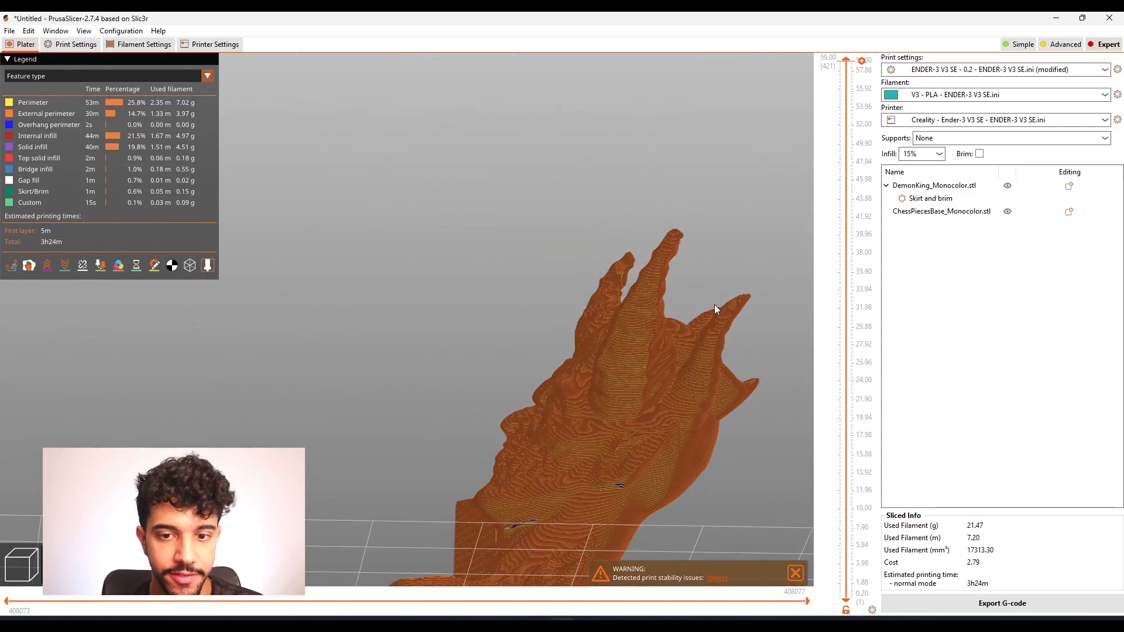
left_click_drag(753, 412, 471, 290)
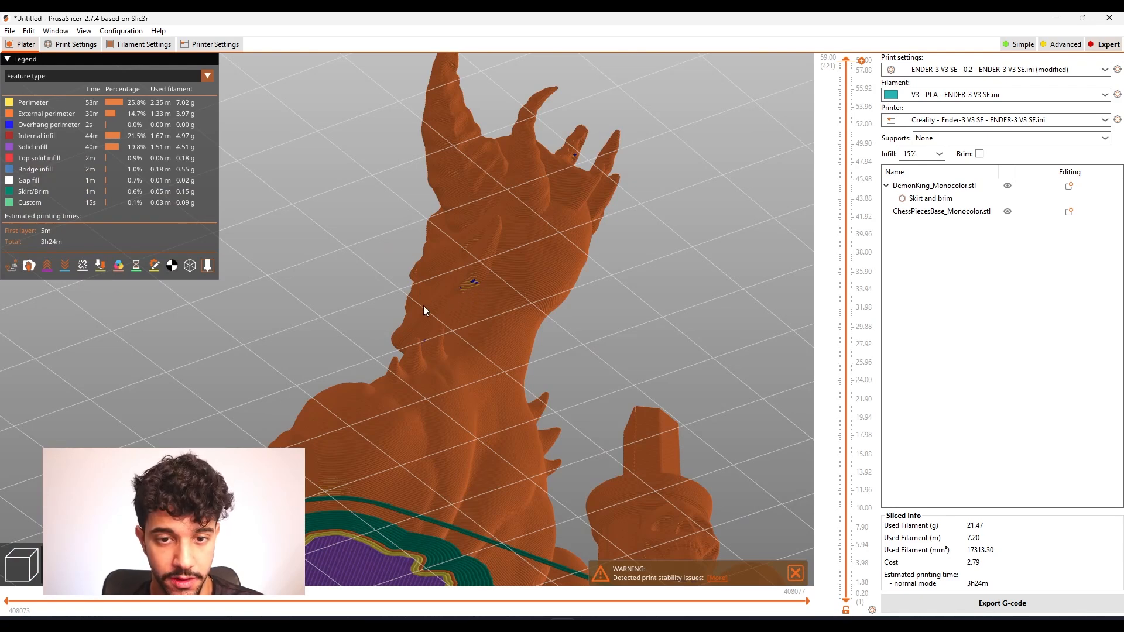
scroll(423, 306, "down", 10)
left_click_drag(603, 308, 548, 321)
left_click_drag(555, 504, 649, 320)
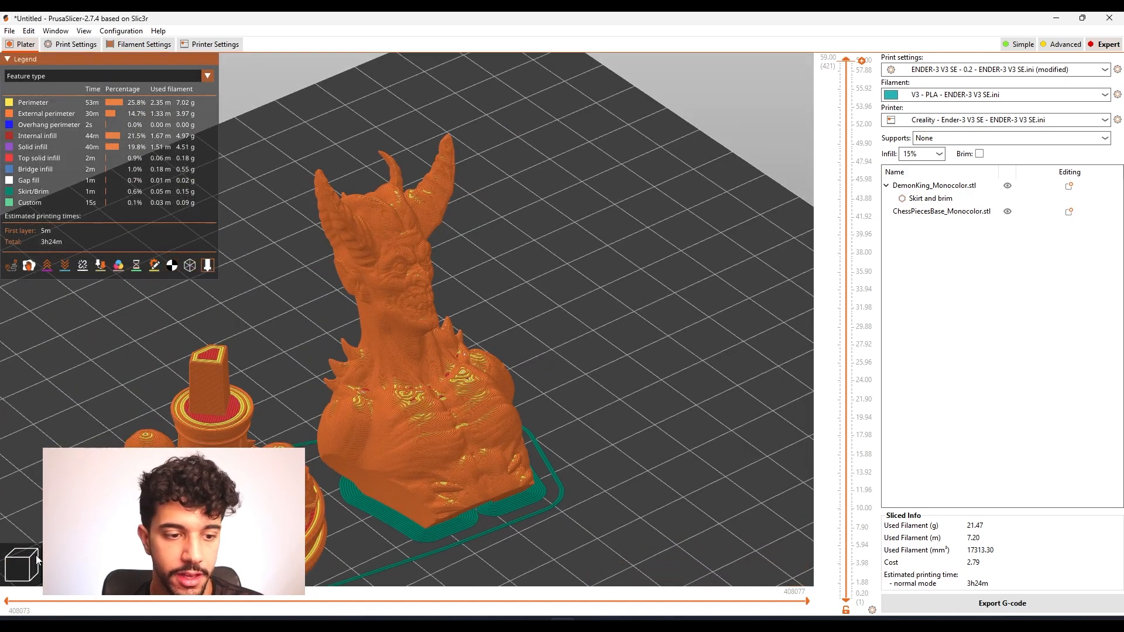
Paint a small support enforcer on the lower end of the demon bust's left ear as seen from behind, using Paint-on supports.
left_click(34, 558)
left_click(419, 391)
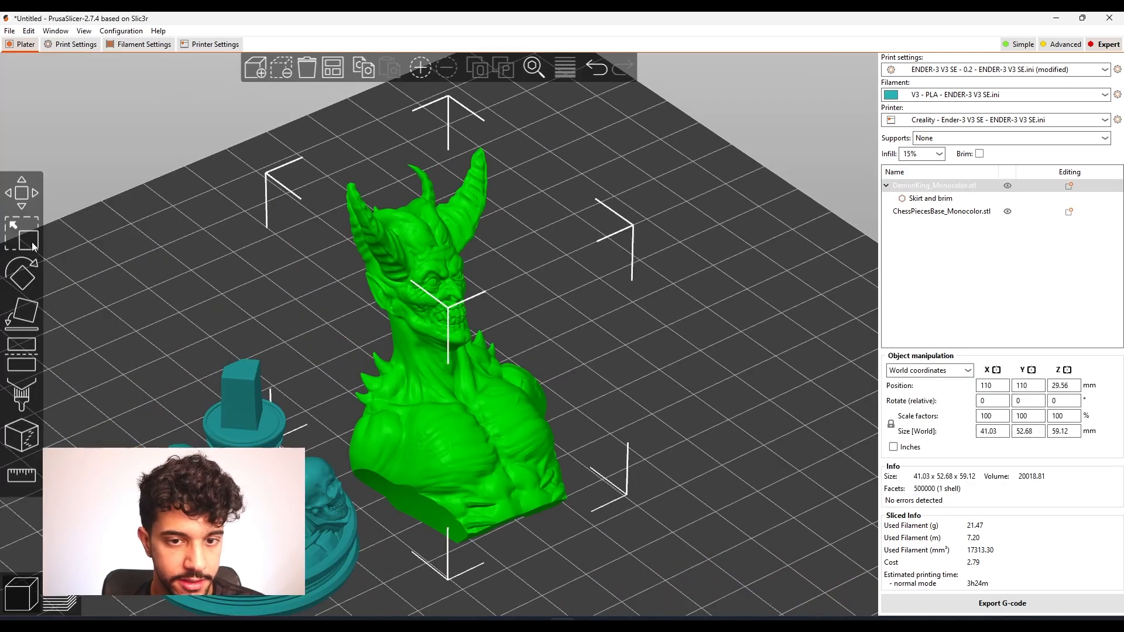
left_click(22, 395)
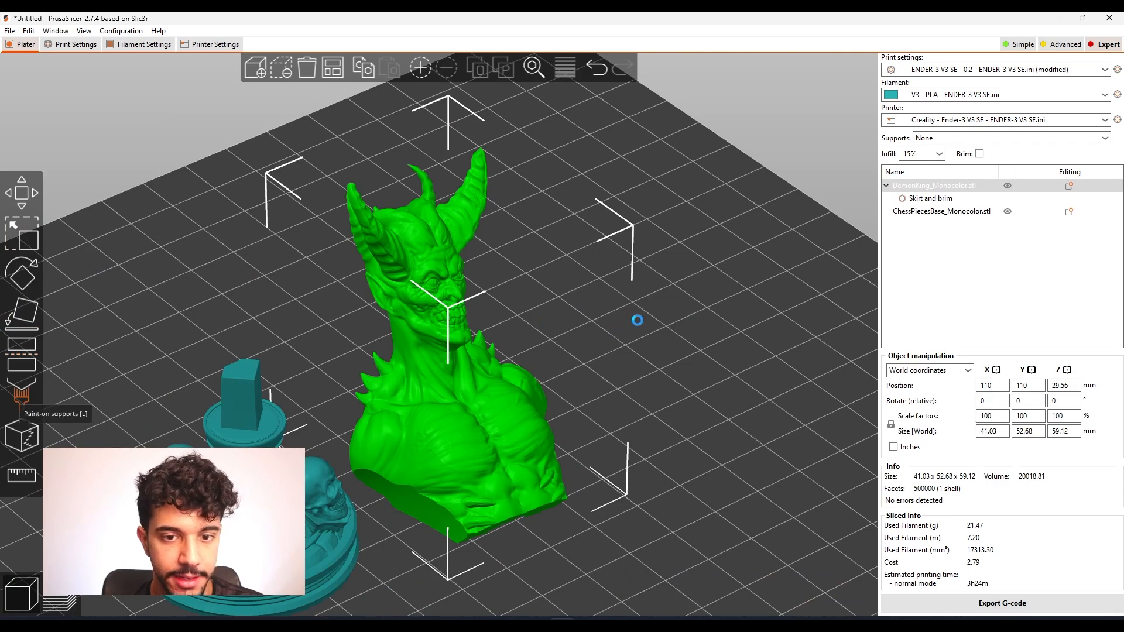
mouse_move(617, 323)
left_mouse_down()
mouse_move(675, 331)
mouse_move(571, 278)
mouse_move(427, 284)
left_mouse_up()
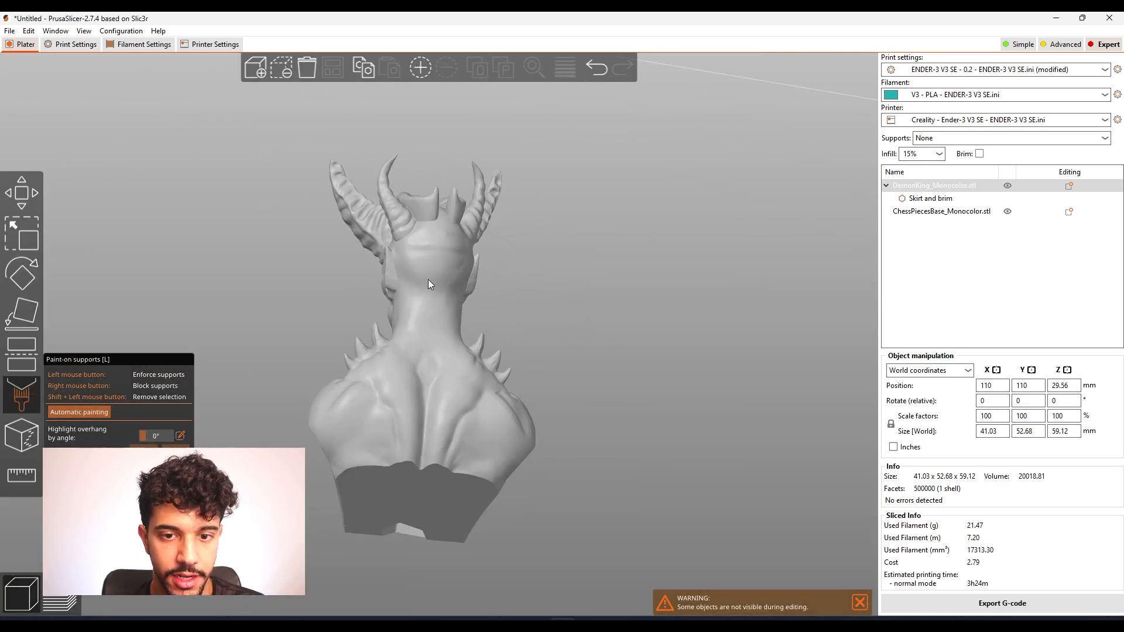
scroll(363, 282, "up", 10)
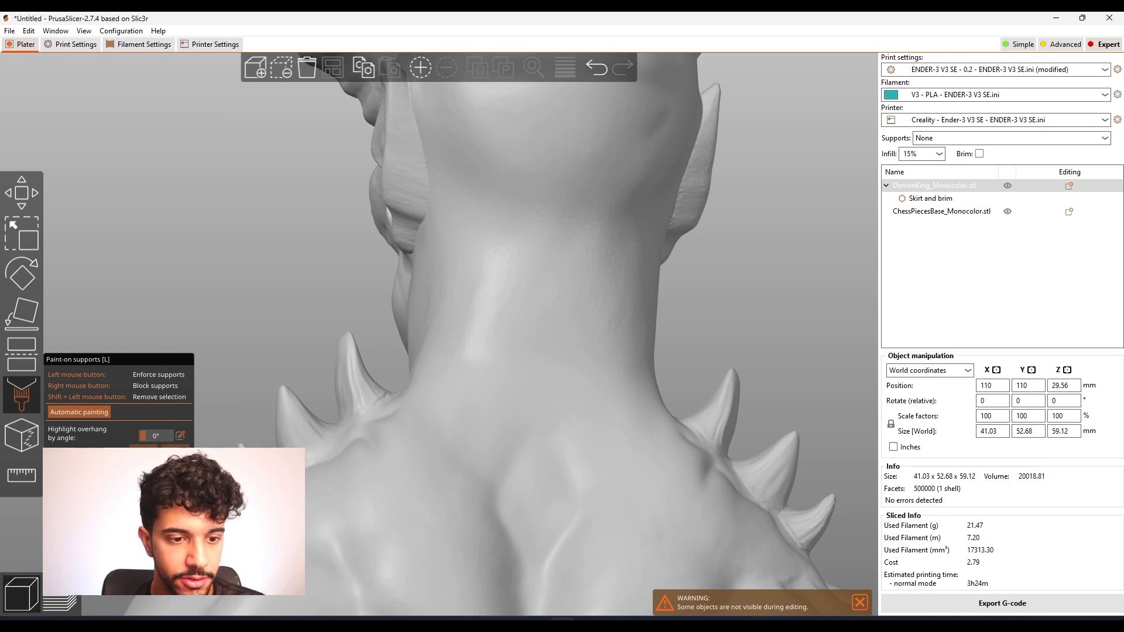
left_click(405, 240)
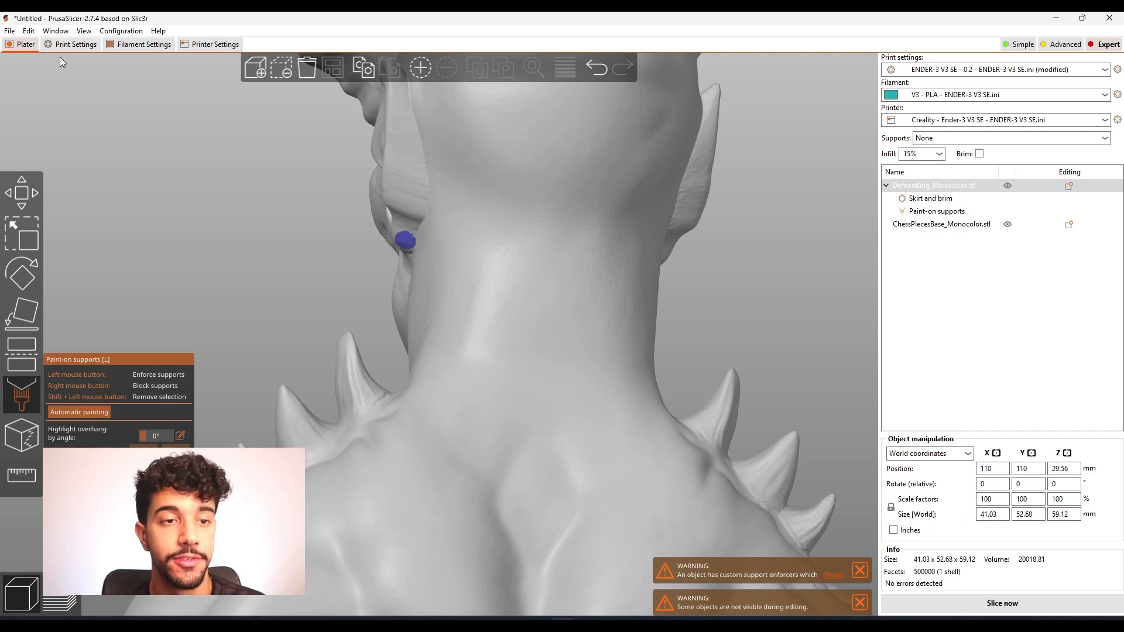
Check the demon bust's ears and neck from behind, finish support painting and view both models on the bed.
scroll(624, 260, "down", 3)
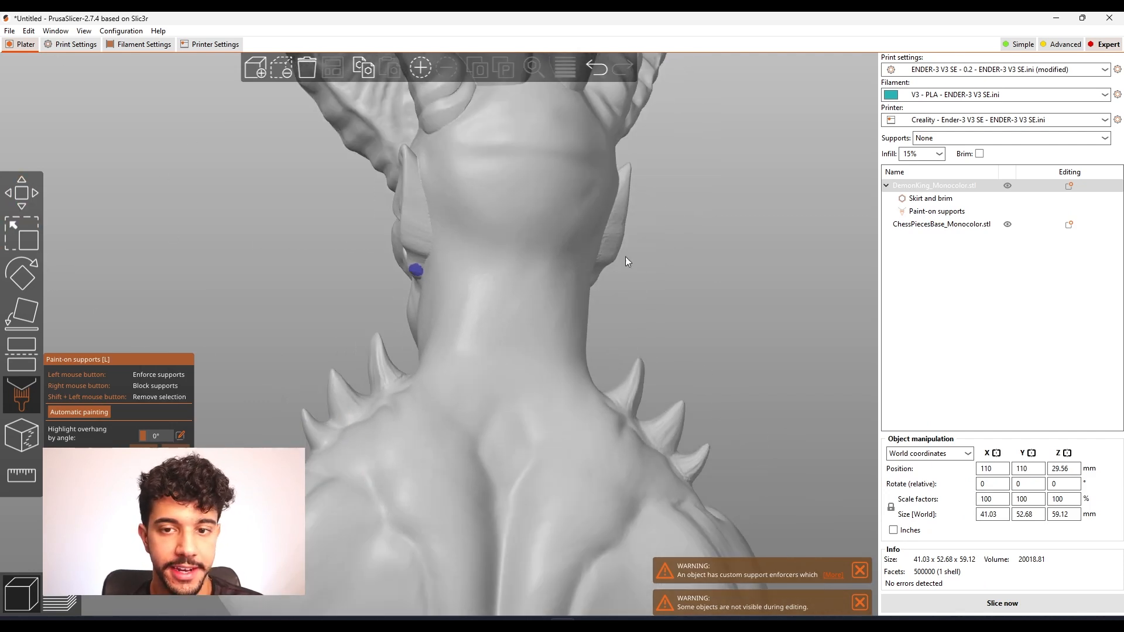
scroll(723, 417, "down", 2)
scroll(607, 316, "up", 1)
right_click_drag(605, 311, 545, 245)
key("Escape")
mouse_move(673, 199)
left_mouse_down()
mouse_move(700, 185)
mouse_move(739, 211)
mouse_move(723, 331)
mouse_move(739, 340)
mouse_move(673, 331)
left_mouse_up()
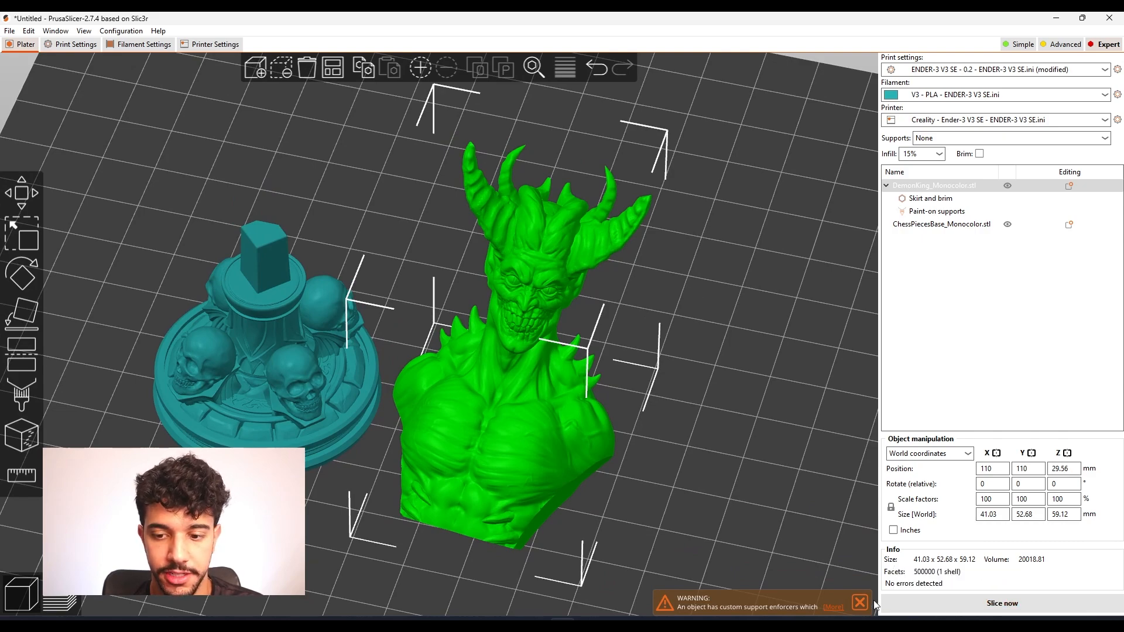
left_click_drag(767, 406, 721, 436)
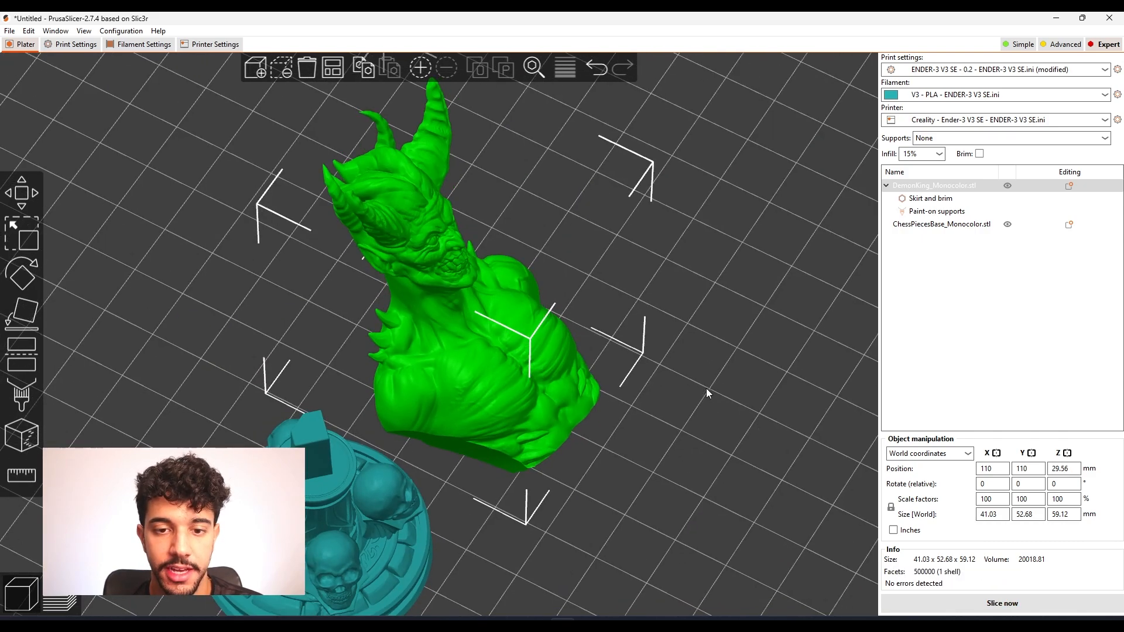
Enable support material generation in the print settings and set the support style to Organic.
left_click(83, 115)
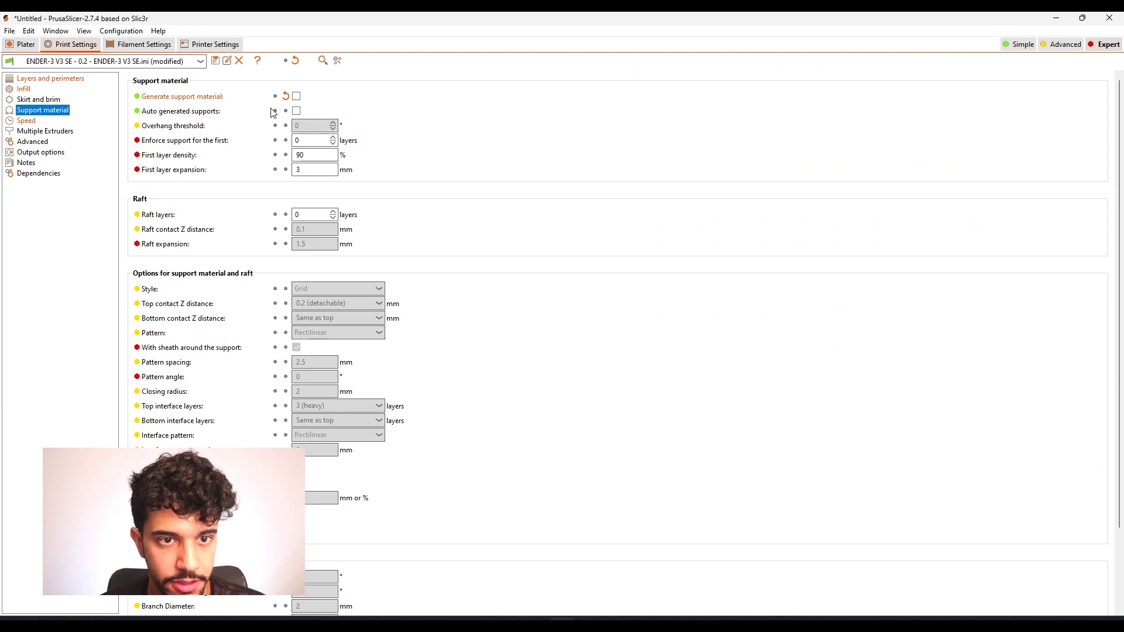
left_click(296, 97)
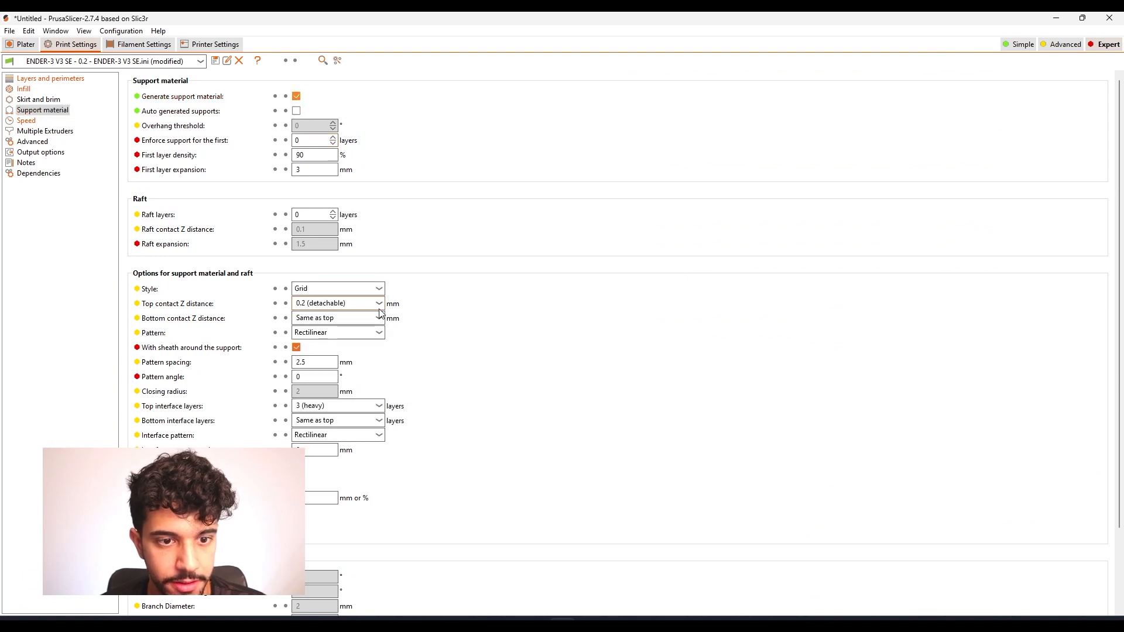
left_click(368, 289)
left_click(349, 325)
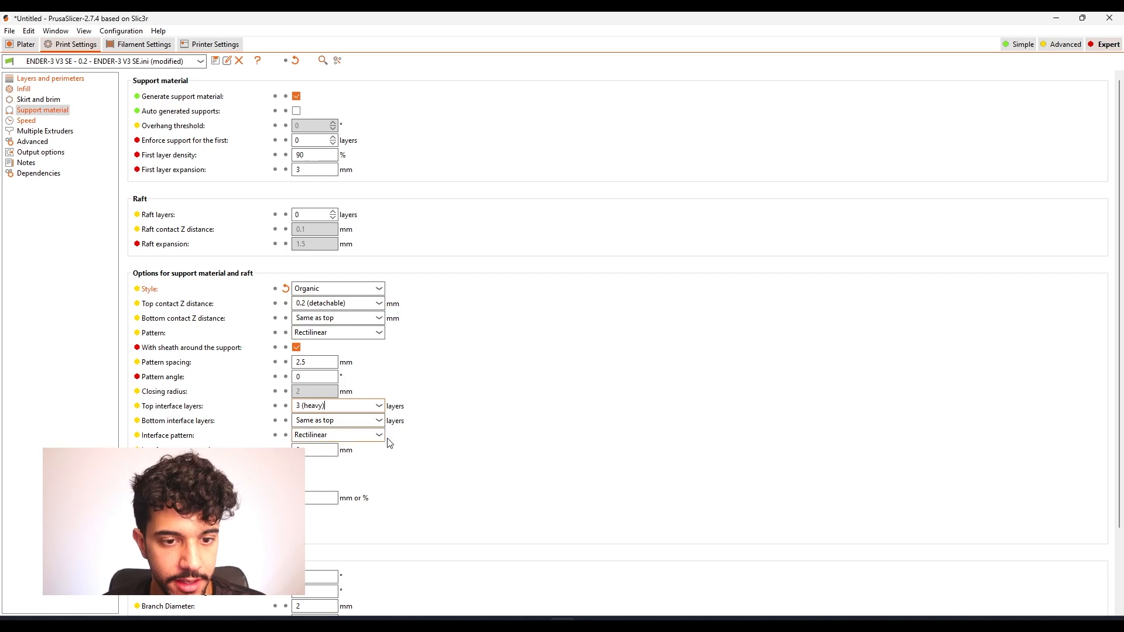
Set the support's top interface layers to 2 (default) and return to the build plate.
left_click(379, 406)
left_click(354, 440)
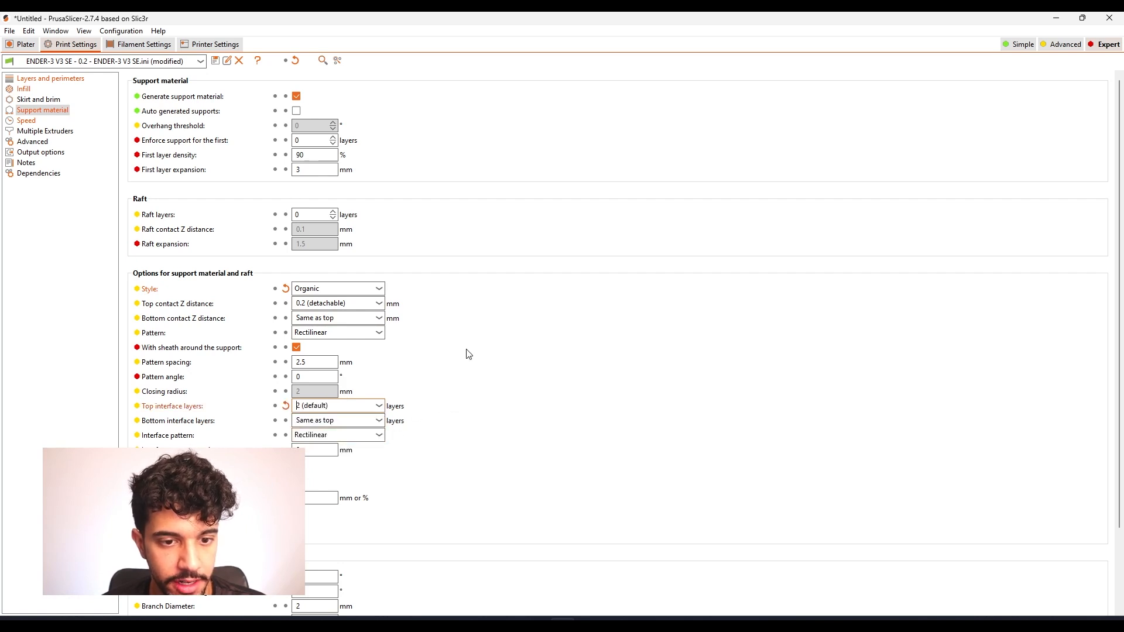
left_click(25, 44)
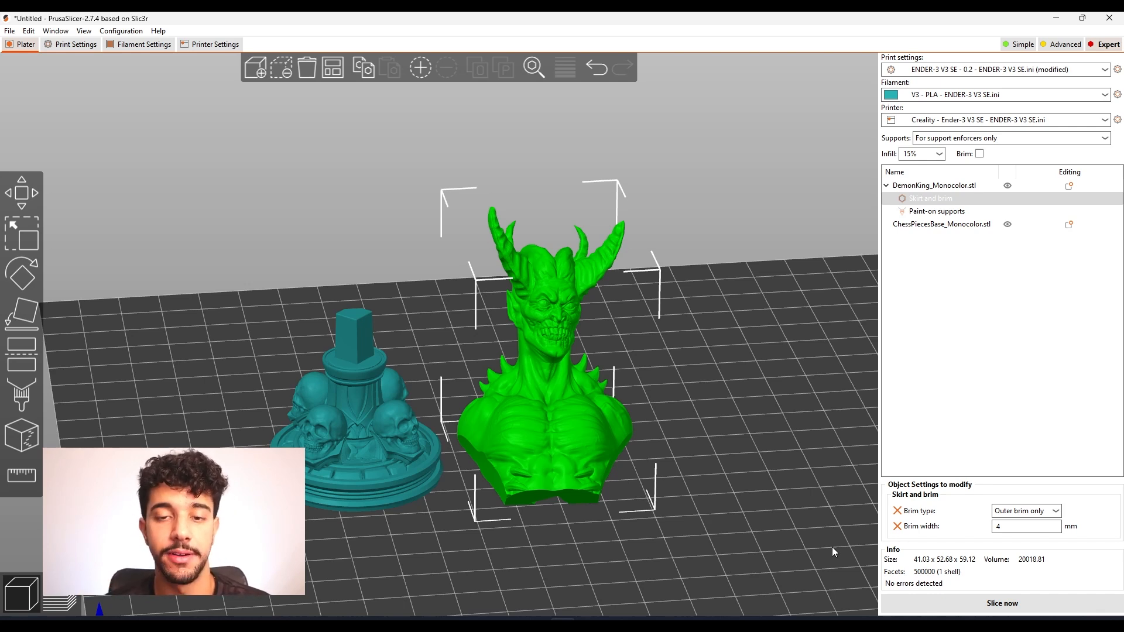
Slice both models and examine the organic support under the demon bust's ear from several sides.
left_click_drag(752, 543, 745, 483)
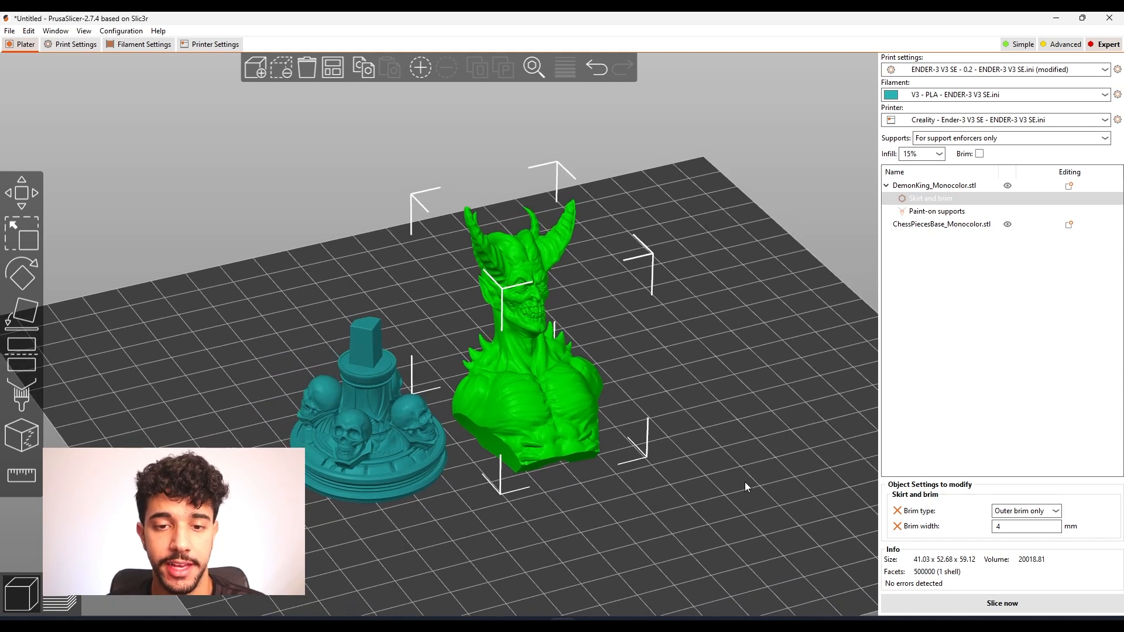
key("ctrl+r")
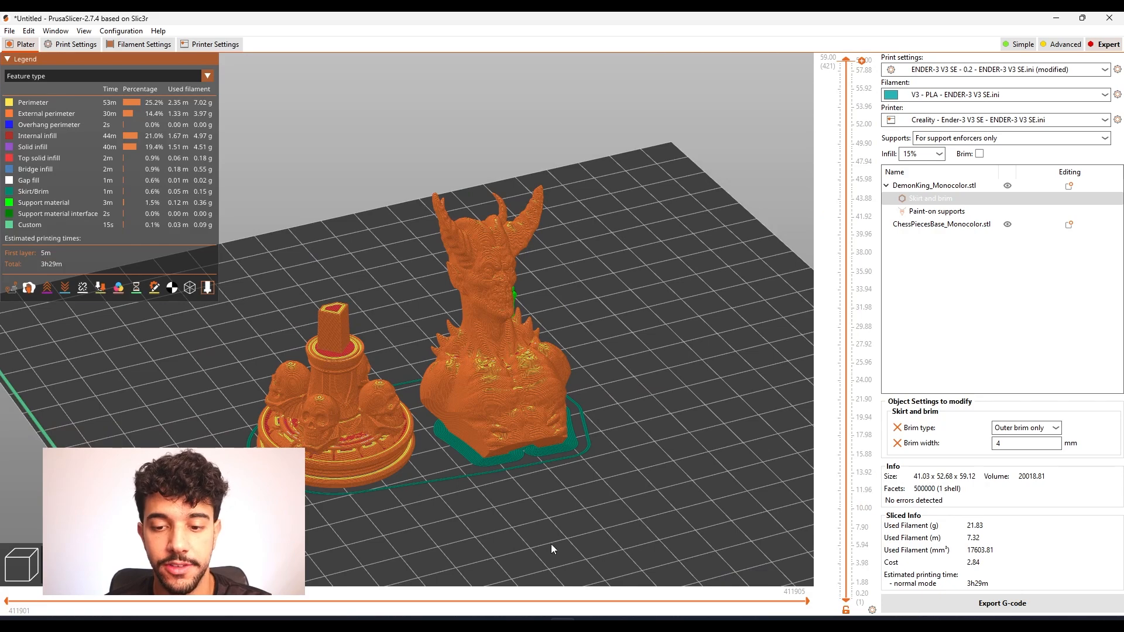
left_click_drag(686, 416, 536, 408)
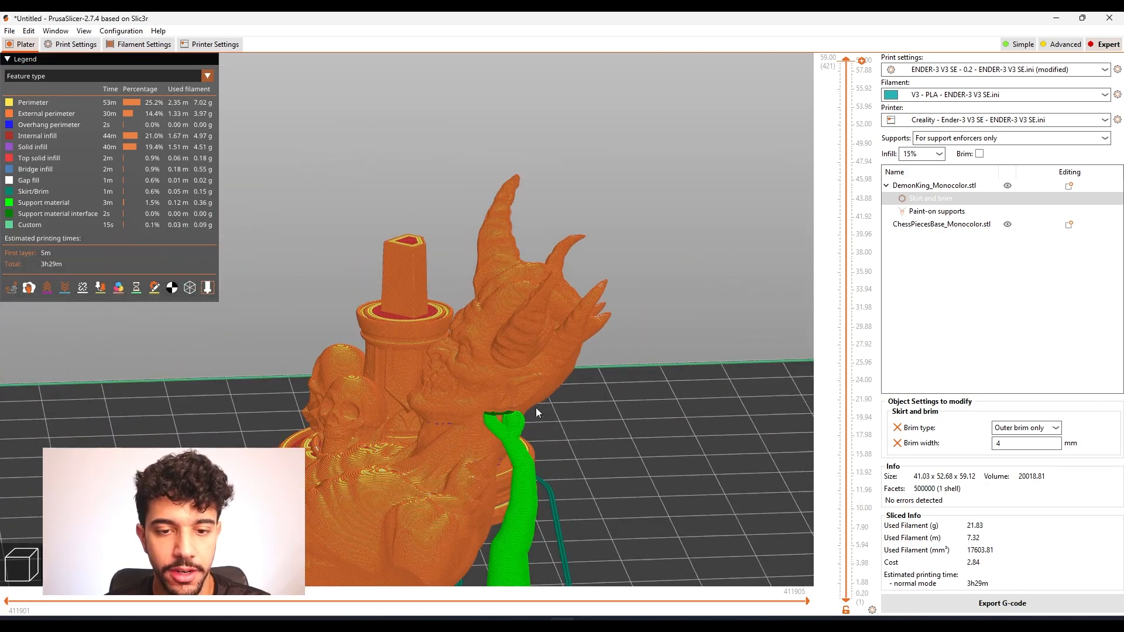
left_click_drag(648, 456, 375, 379)
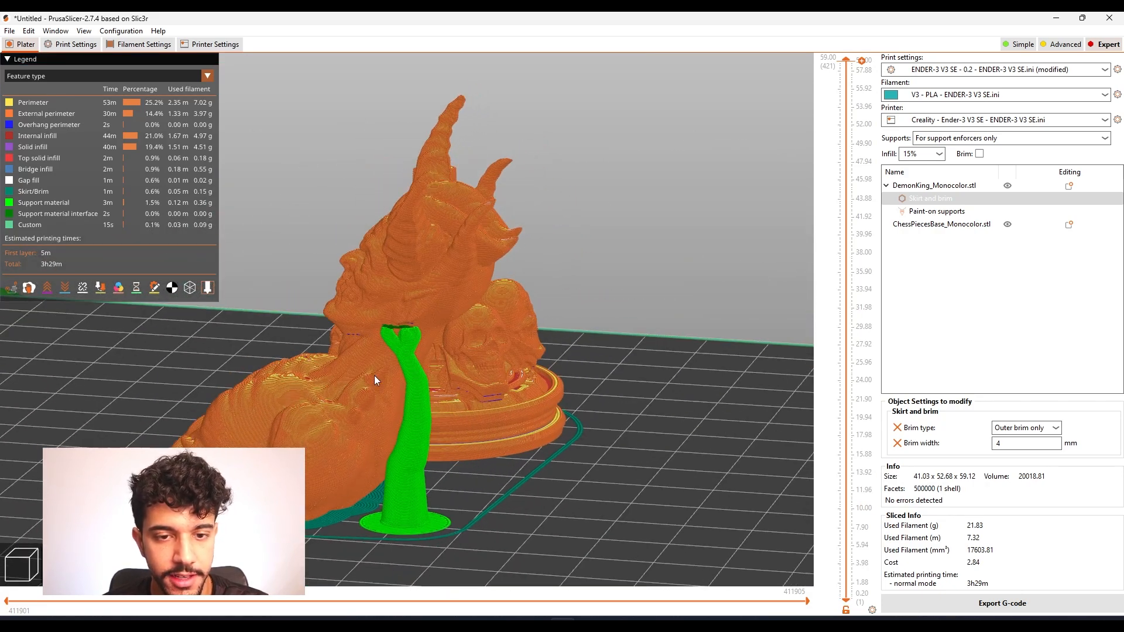
left_click_drag(763, 525, 708, 473)
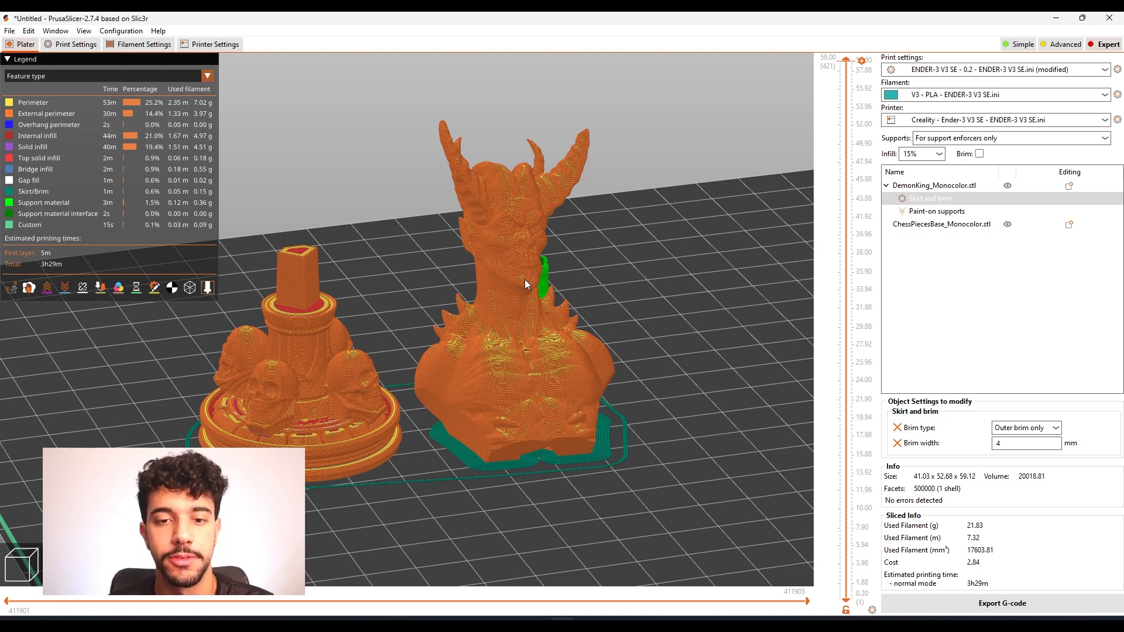
left_click_drag(681, 412, 687, 416)
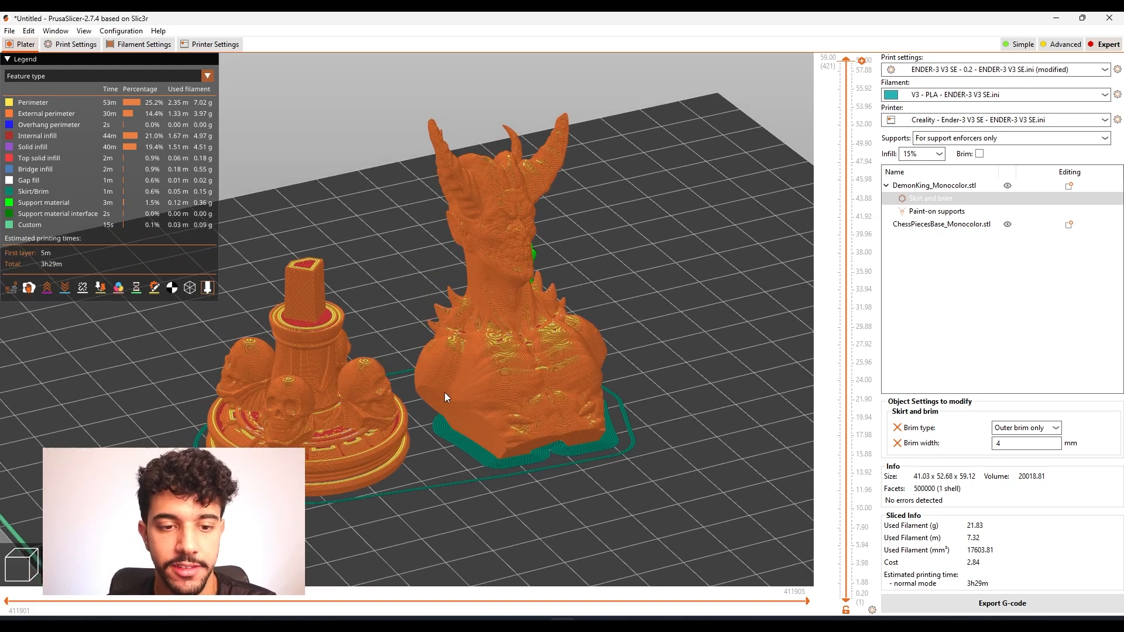
left_click_drag(645, 367, 673, 368)
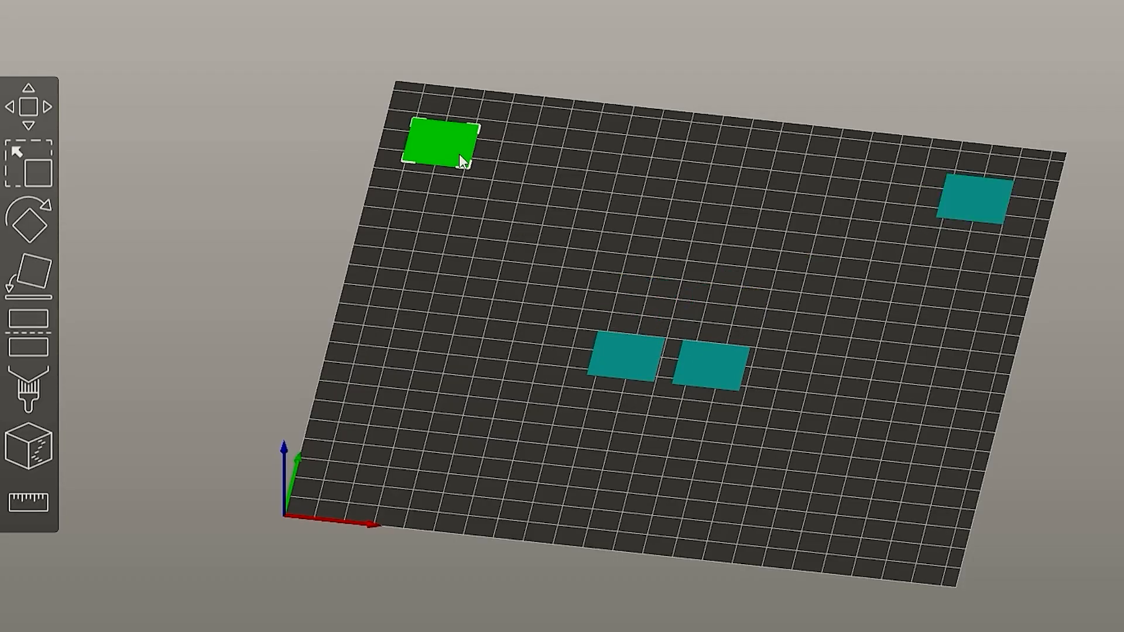
Spread the four flat squares out to the corners of the build plate.
key("a")
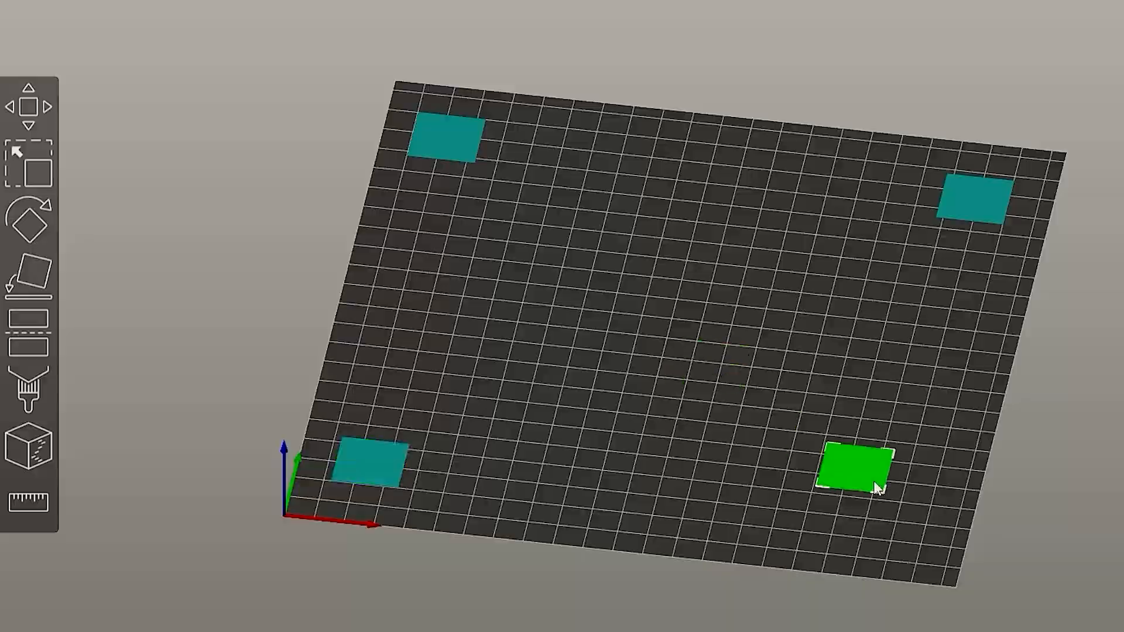